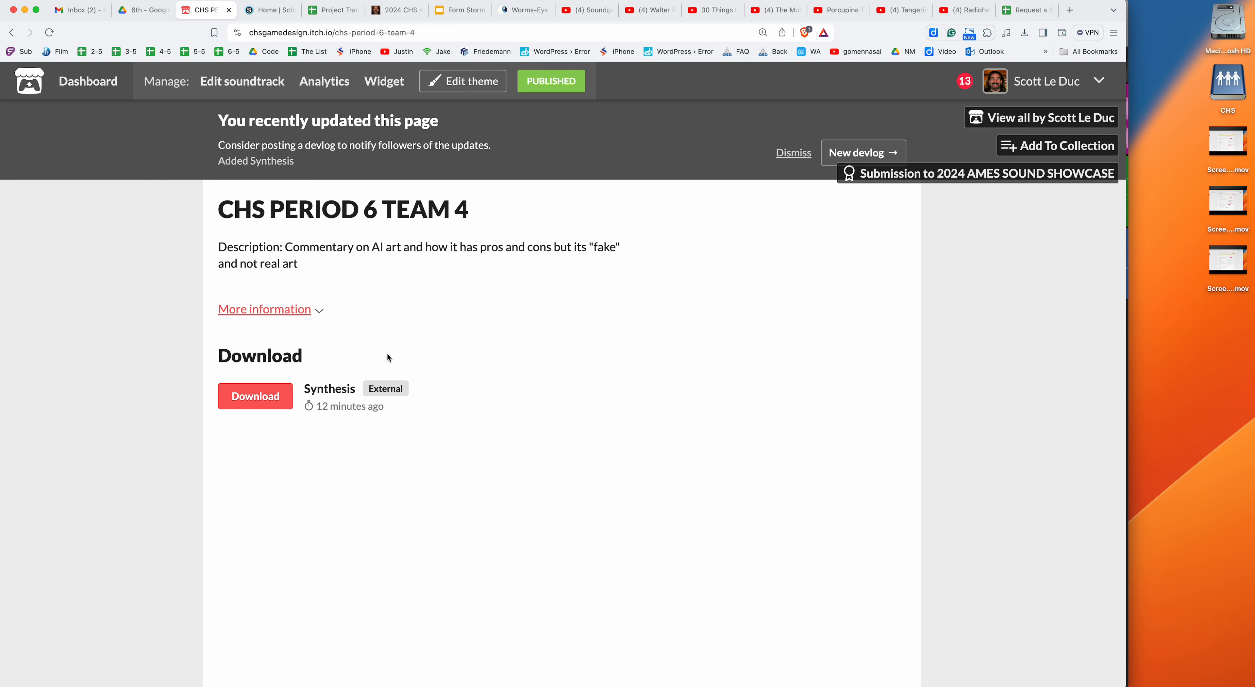
Open the CHS PERIOD 6 TEAM 4 soundtrack project for editing on itch.io, and switch to the Superstition Sample Project in GarageBand
left_click(548, 82)
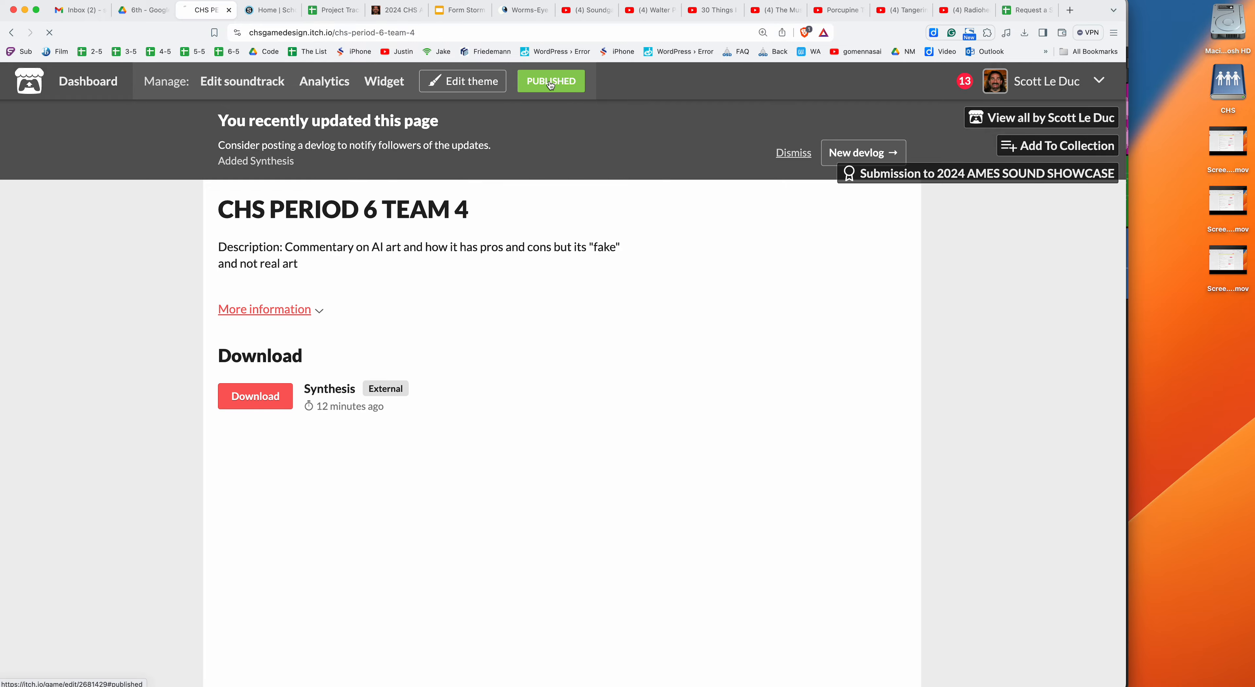
scroll(646, 230, "down", 4)
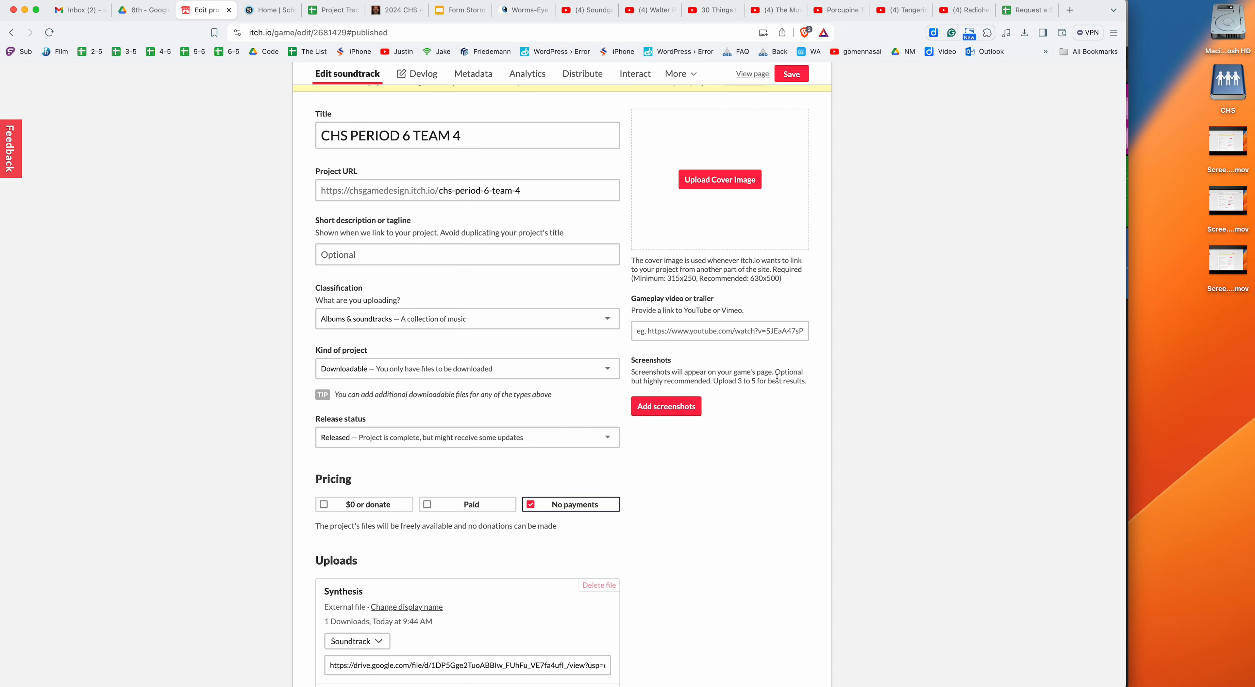
key("super+Tab")
key("super+Tab")
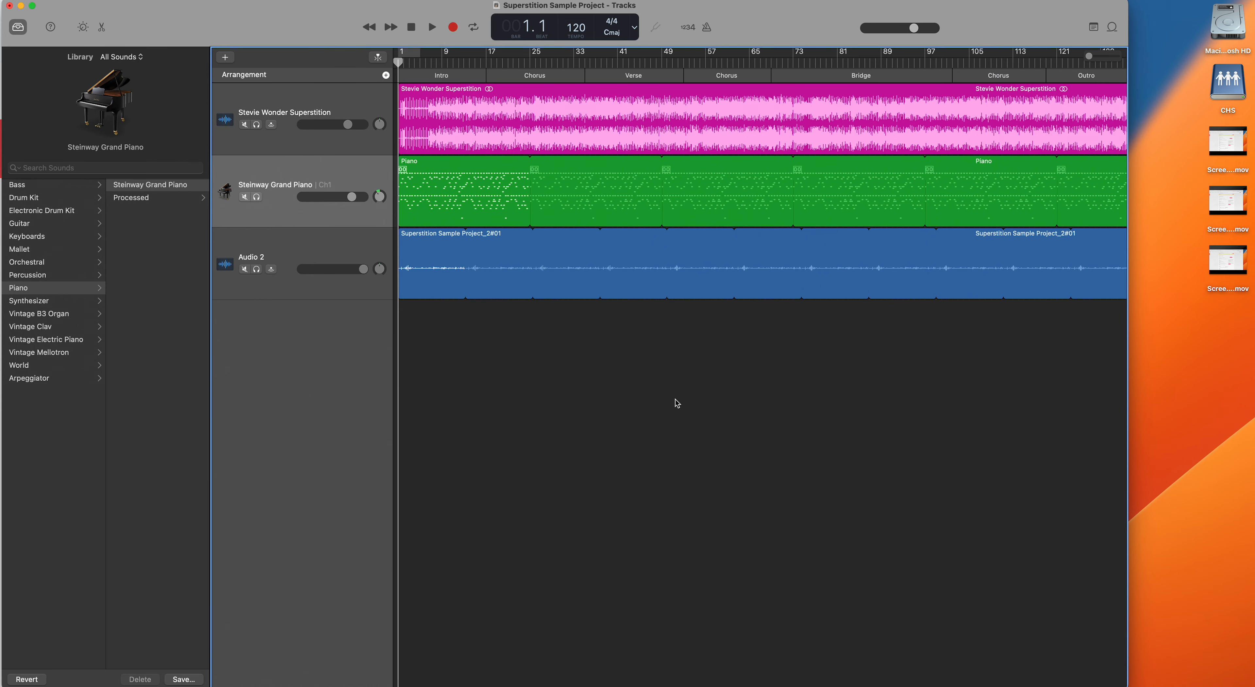
key("super+shift+3")
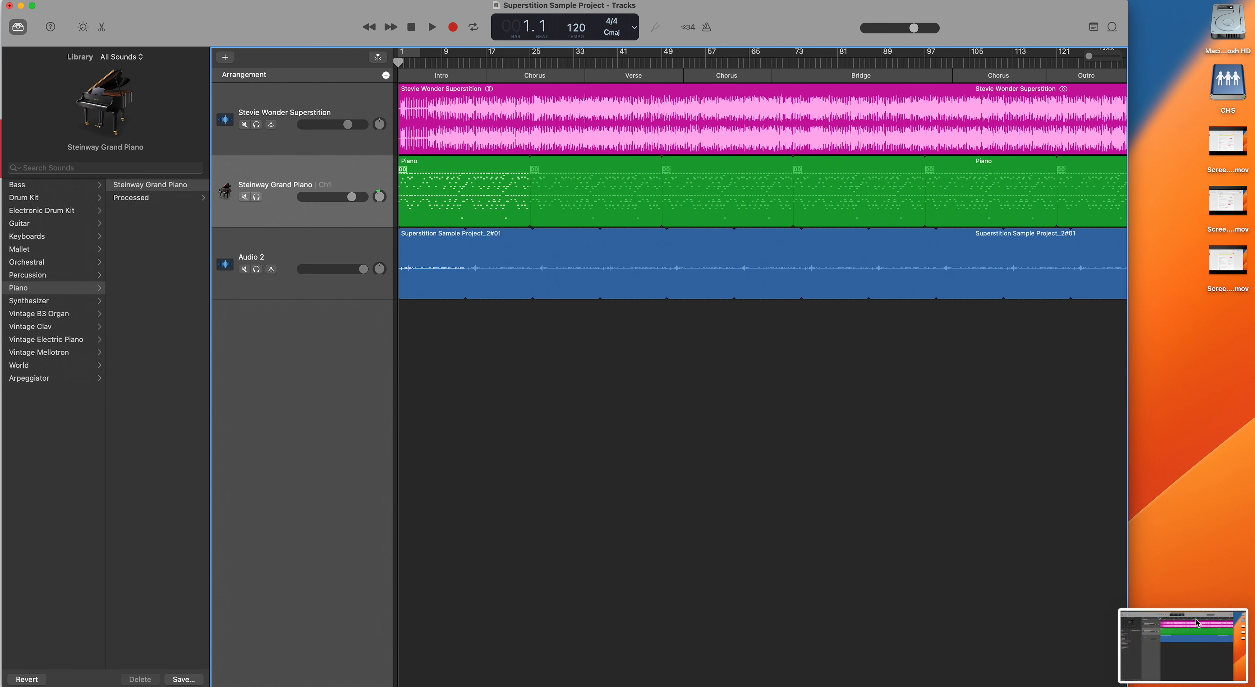
left_click(1226, 466)
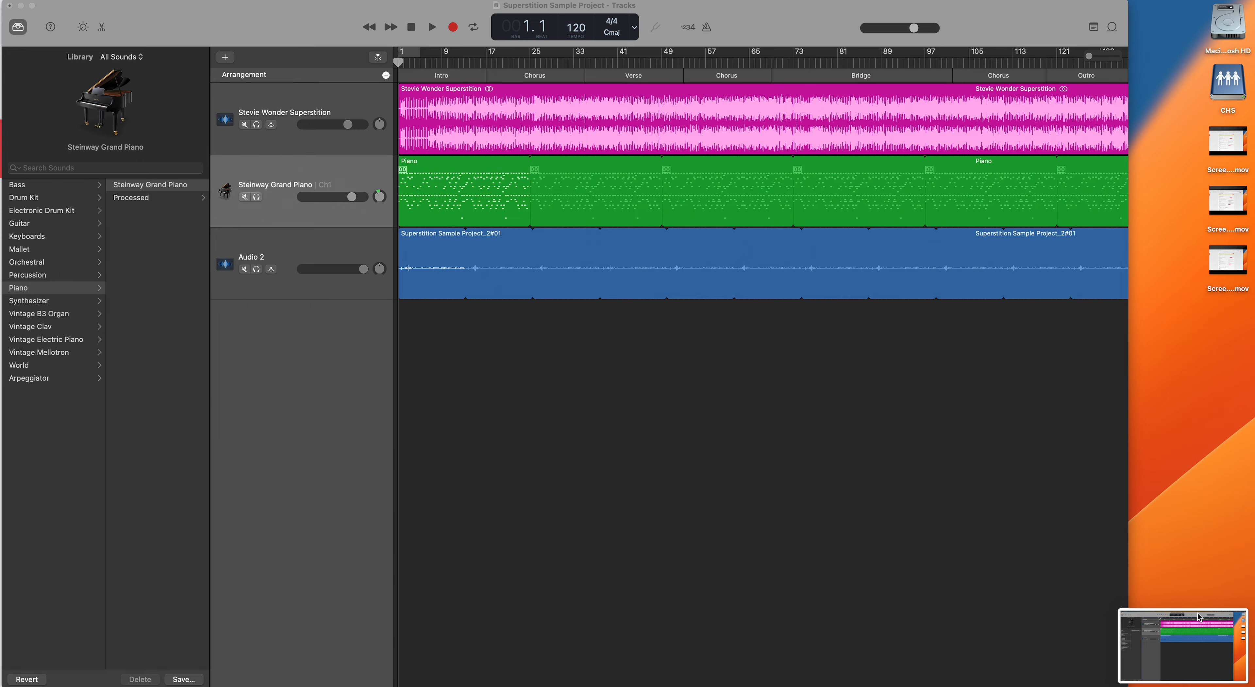
left_click(1182, 648)
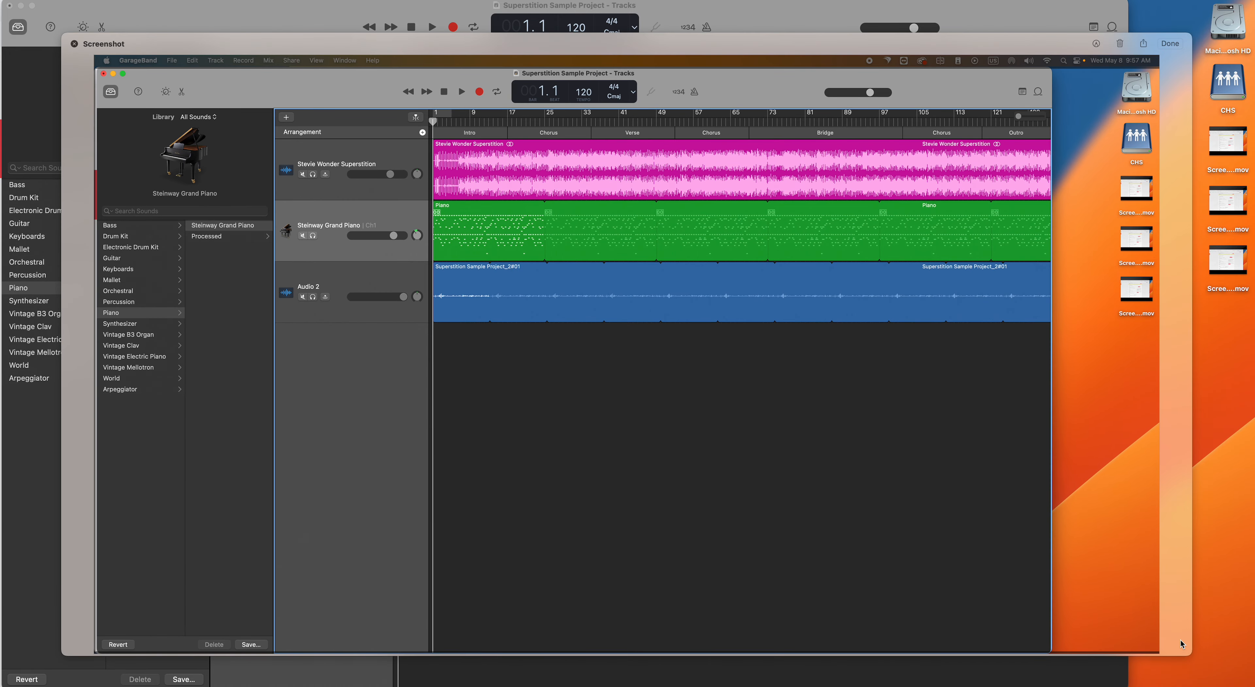
Discard the full-screen capture and remove the three screen recordings from the desktop
left_click(1215, 592)
left_click_drag(1182, 152, 1212, 670)
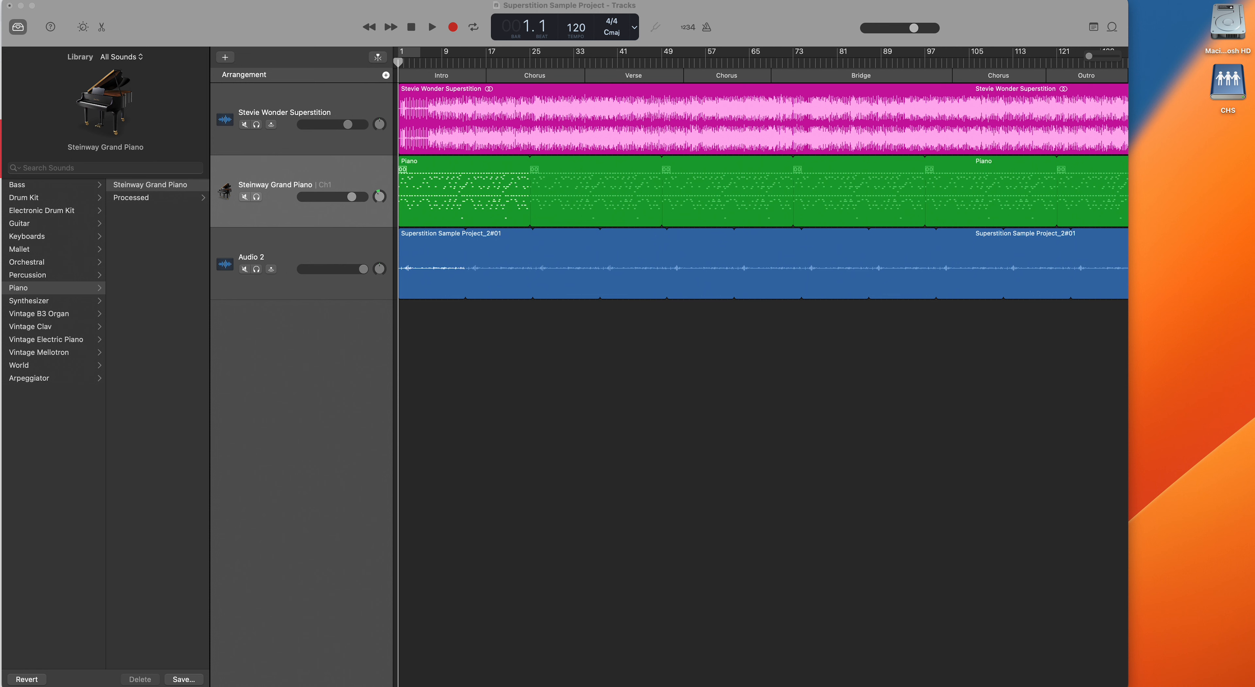
Capture a screenshot of only the track headers and arrangement timeline, leaving out the sound library and toolbar
key("super+shift+4")
left_click_drag(211, 46, 1126, 567)
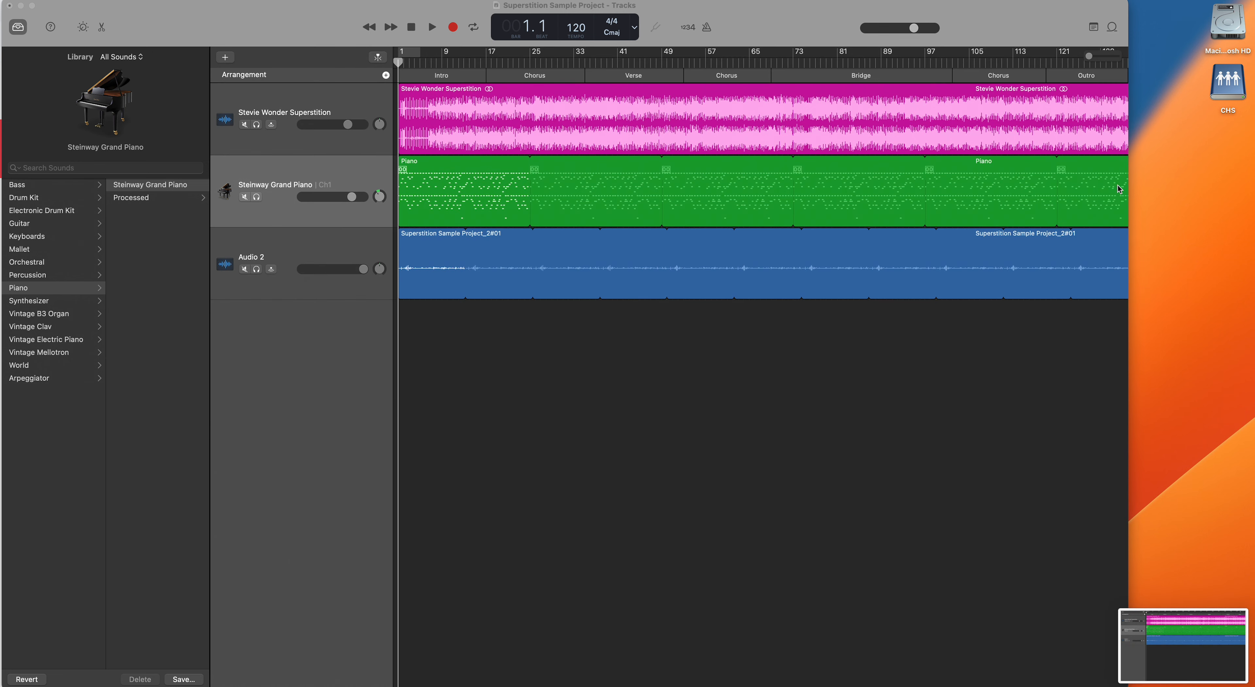
left_click(1089, 56)
left_click_drag(1088, 56, 1119, 60)
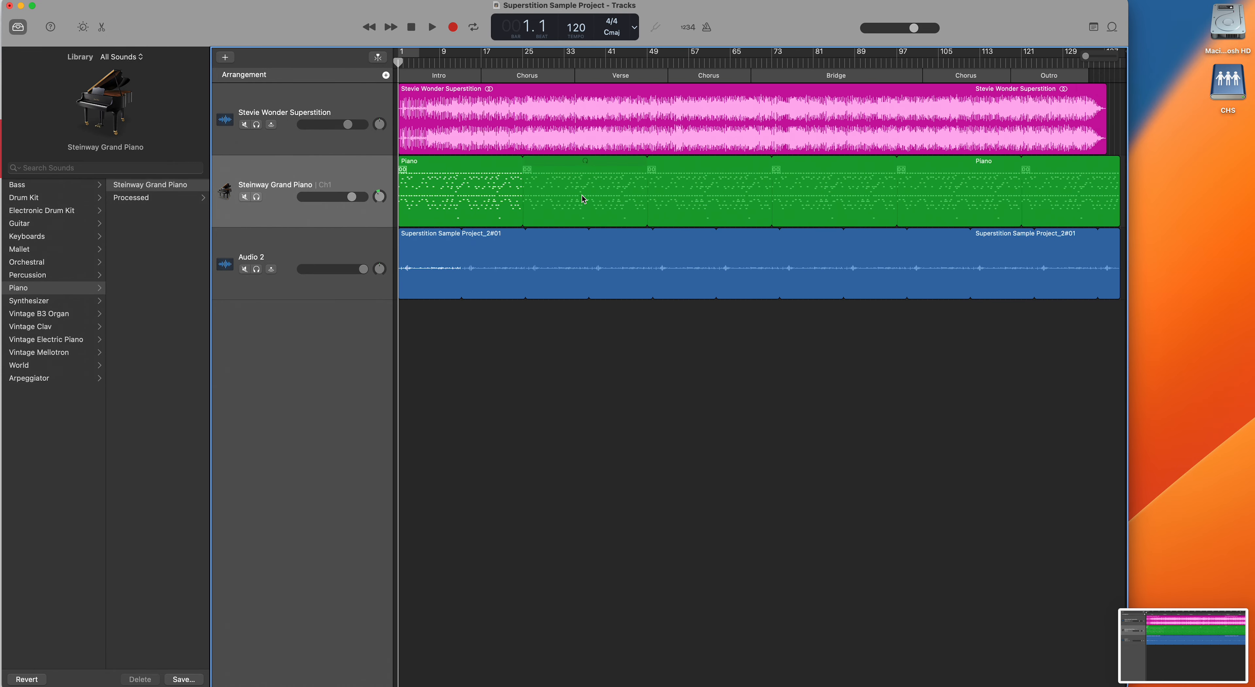
mouse_move(1085, 57)
left_mouse_down()
mouse_move(1102, 57)
mouse_move(1085, 56)
left_mouse_up()
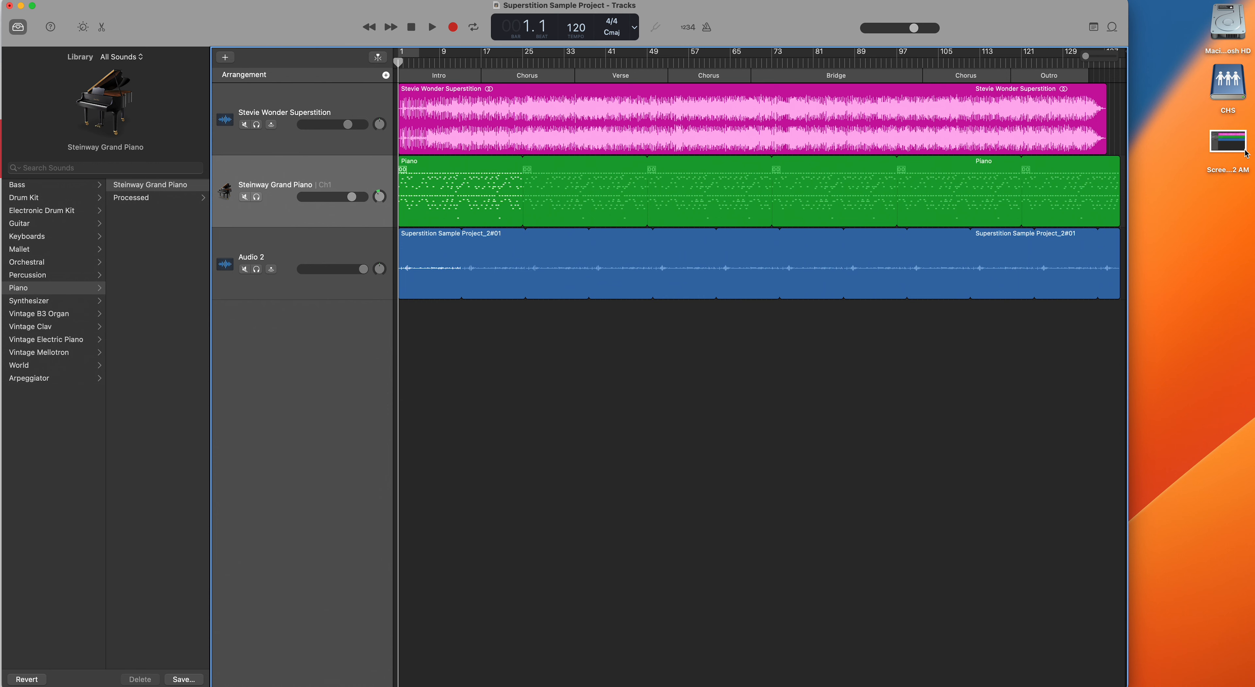
Switch to itch.io, add the track screenshot from the desktop to the project's screenshots, and save the project
key("super+Tab")
key("super+Tab")
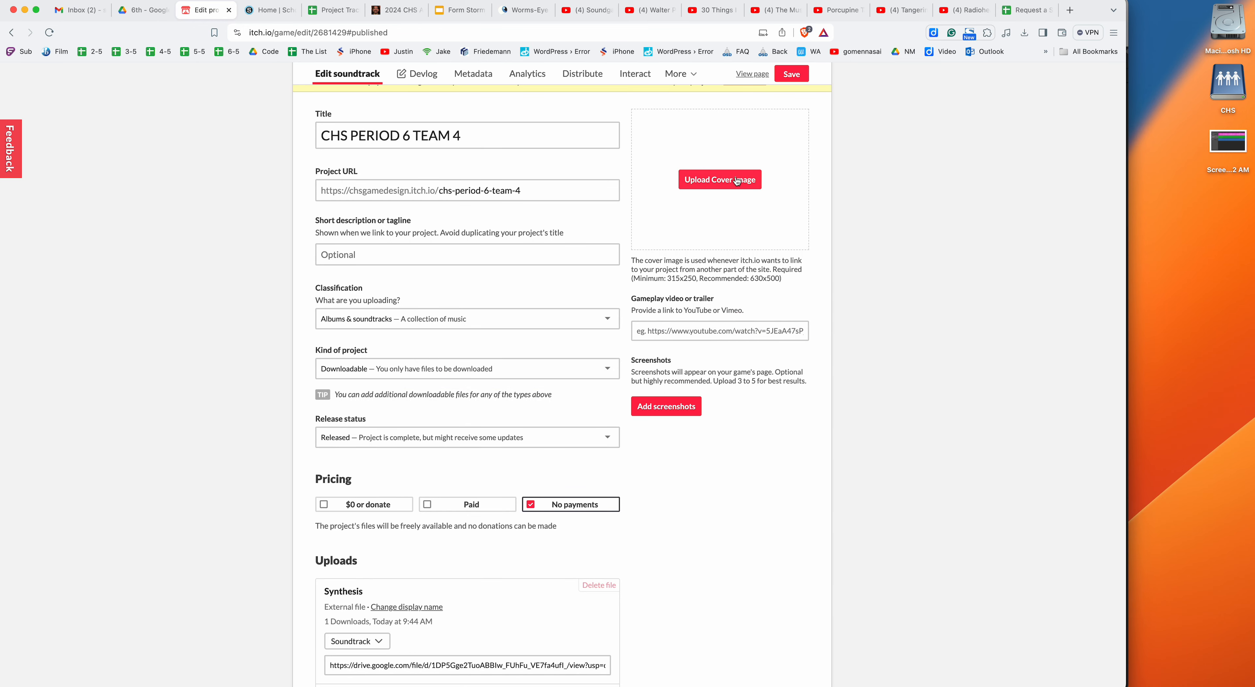
left_click(663, 411)
left_click(486, 268)
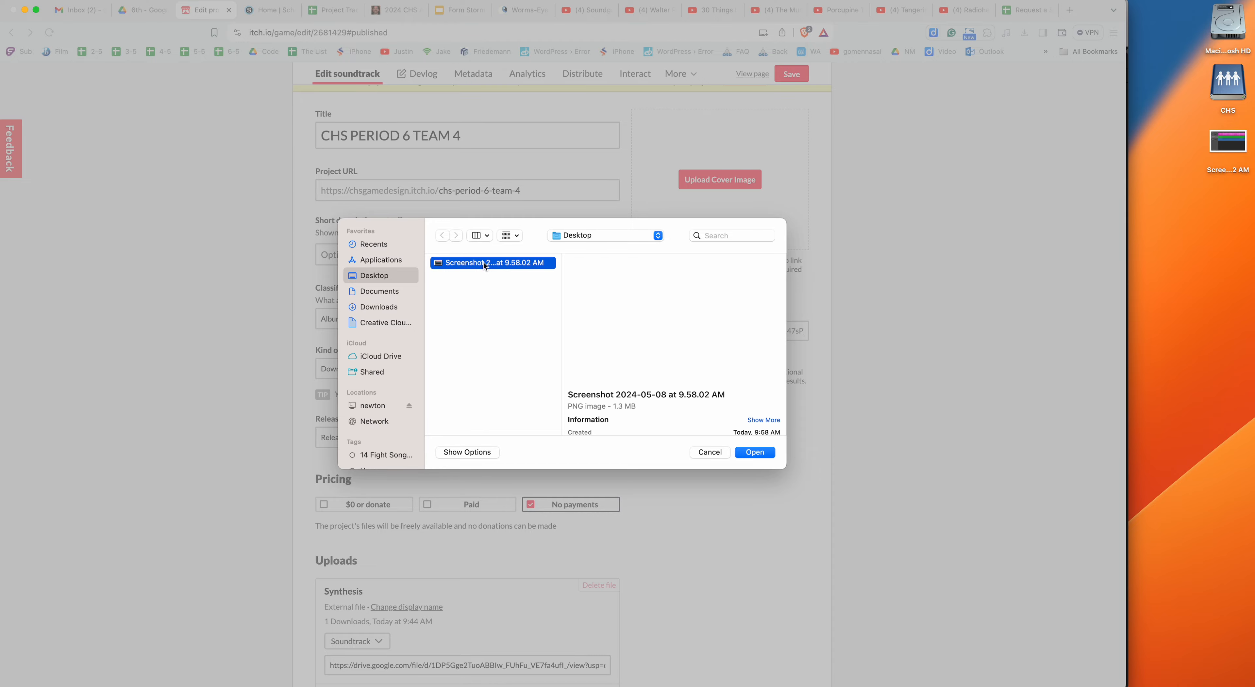
left_click(756, 453)
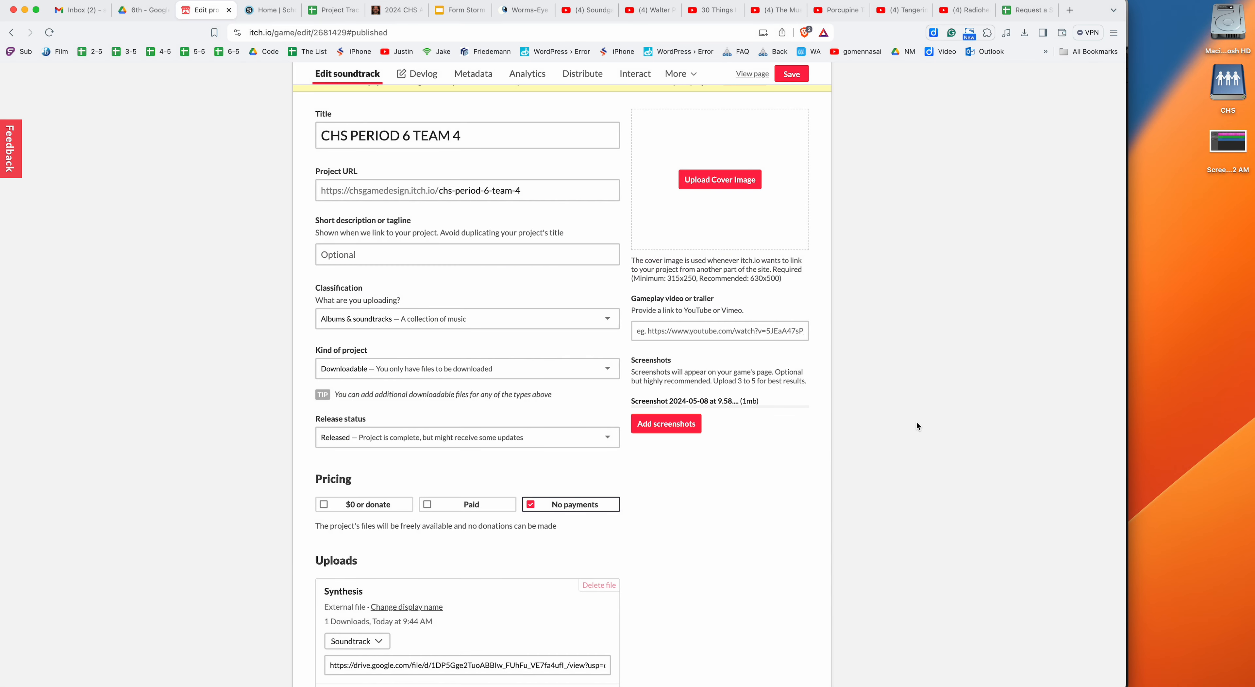
left_click(793, 79)
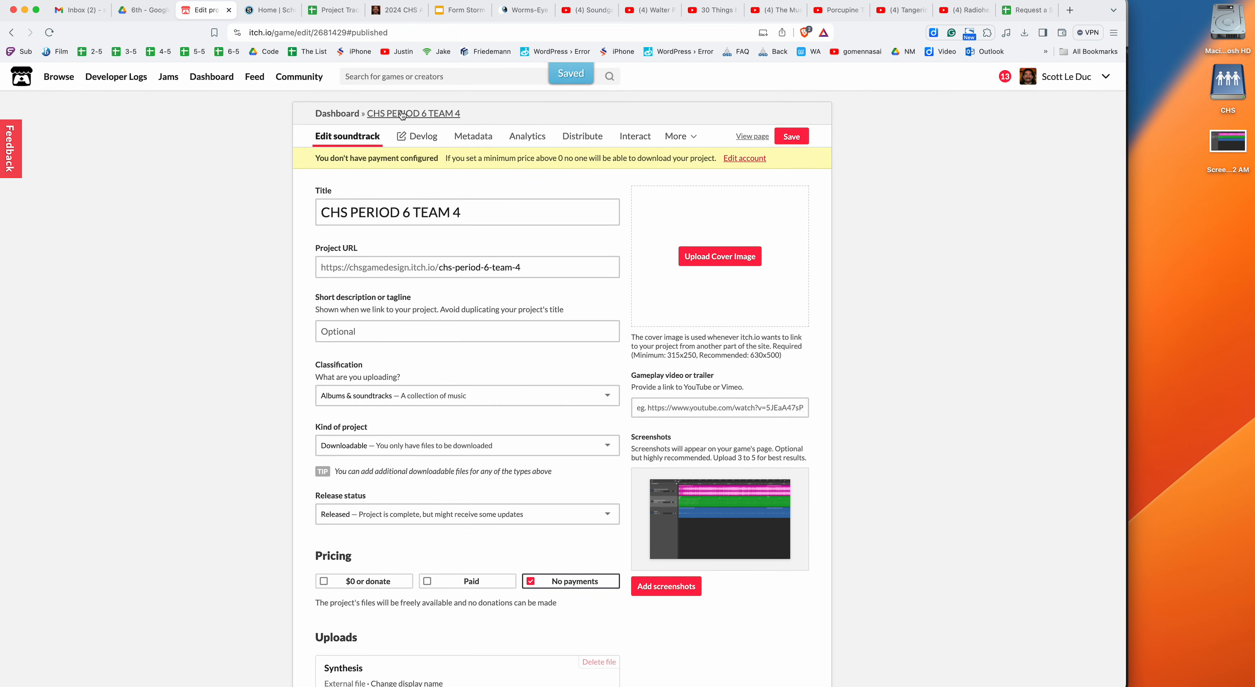
Check the screenshot on the project's public page, and reopen the project for editing to review its uploads and details
left_click(400, 112)
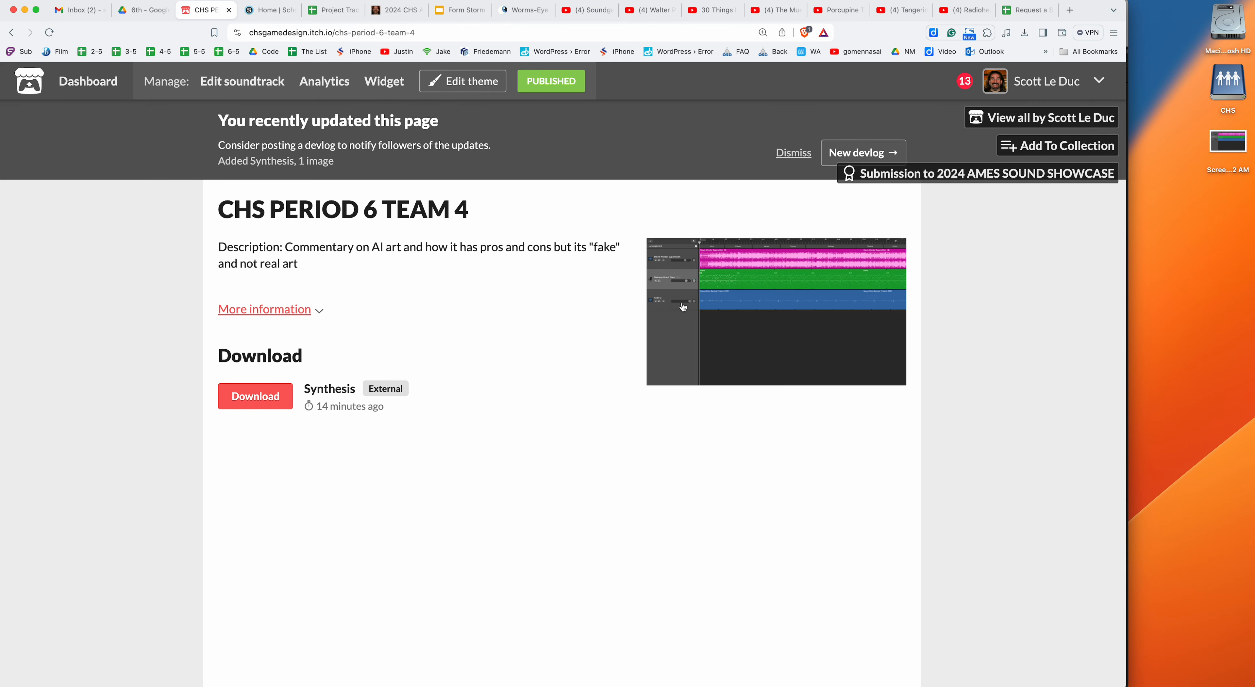
left_click(549, 85)
scroll(765, 326, "up", 15)
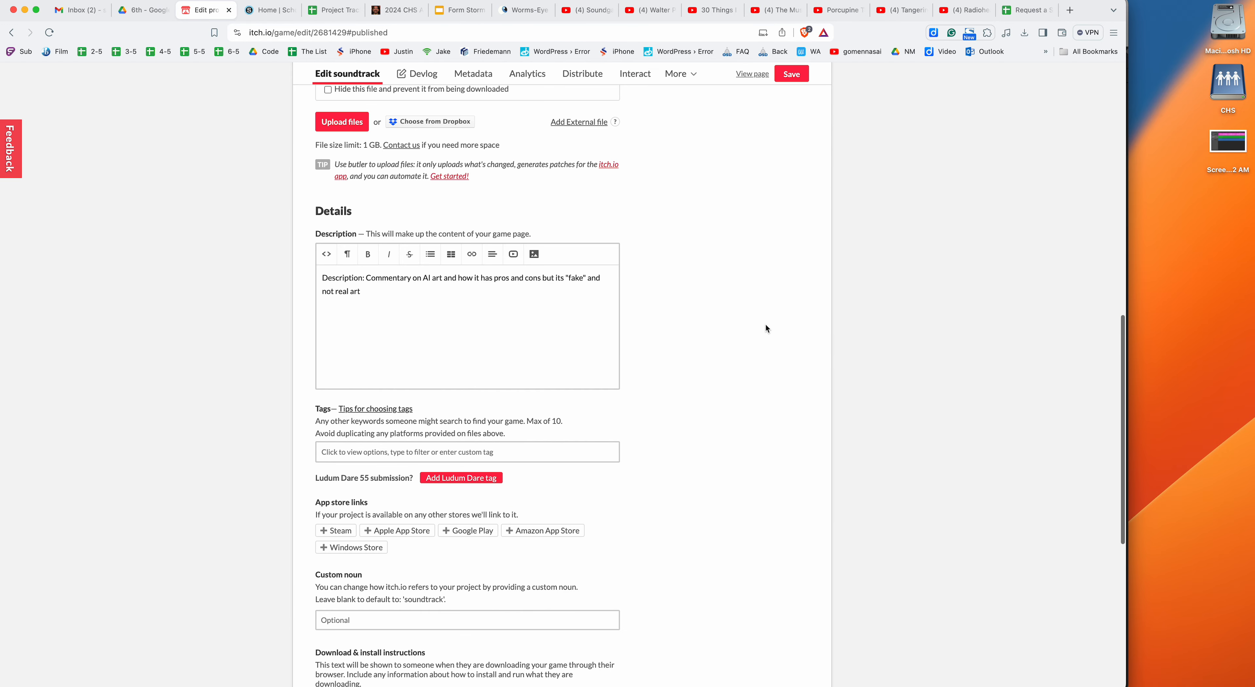
mouse_move(740, 254)
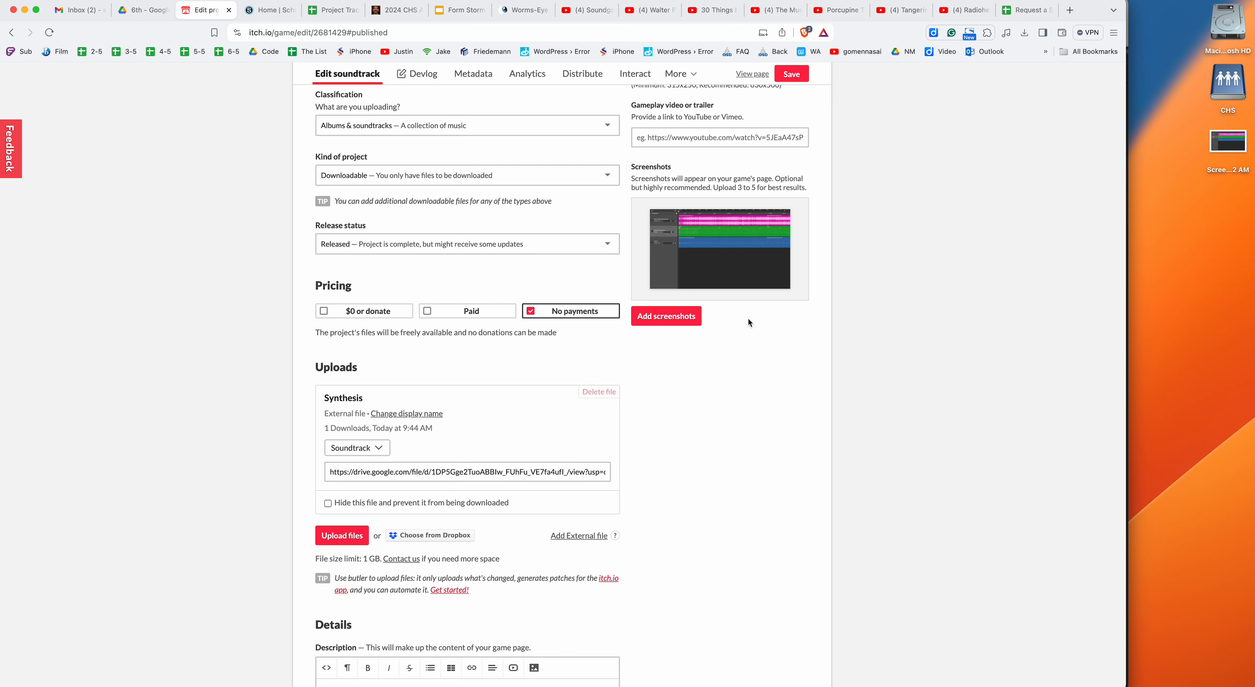
scroll(733, 369, "down", 3)
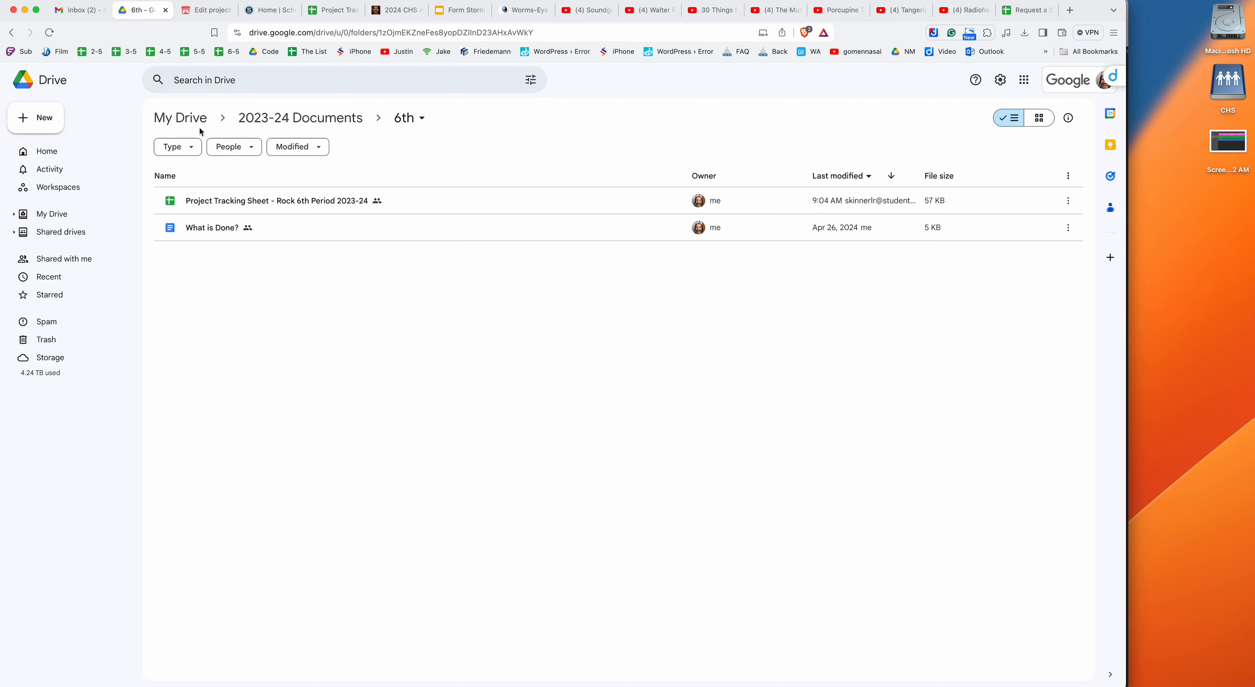
Switch to GarageBand and export the song to the desktop as a high-quality 192 kBit/s MP3 named Sample 1
left_click(144, 10)
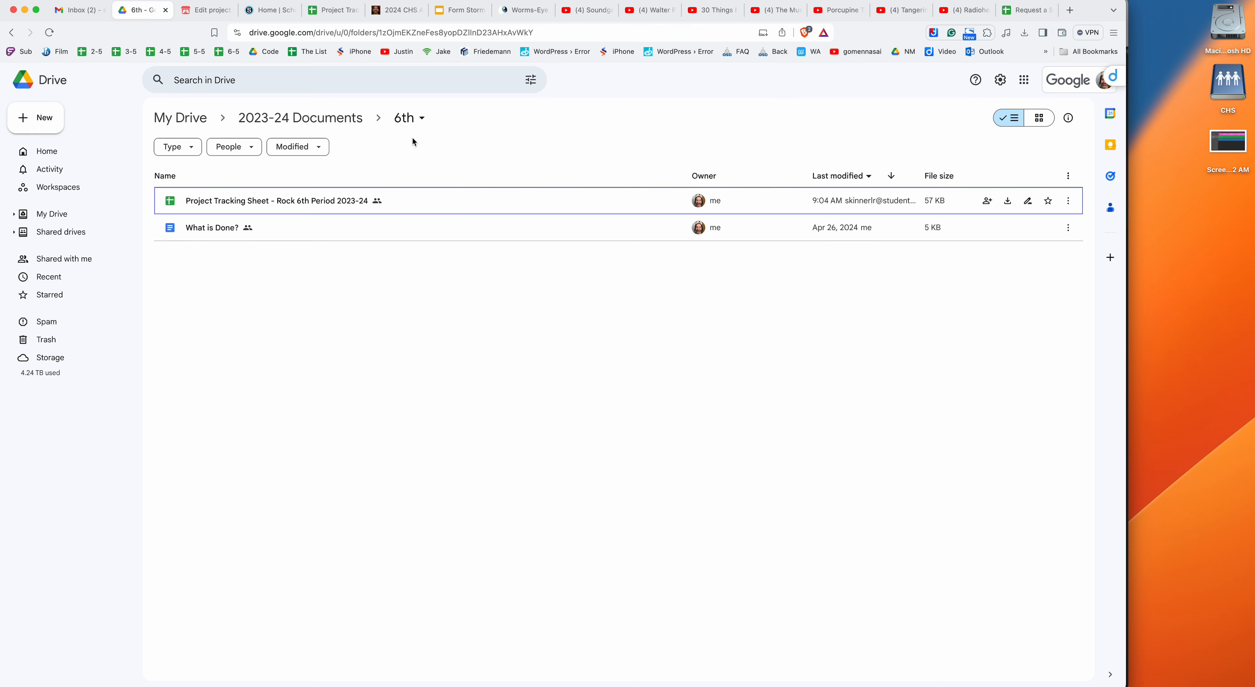
key("super+Tab")
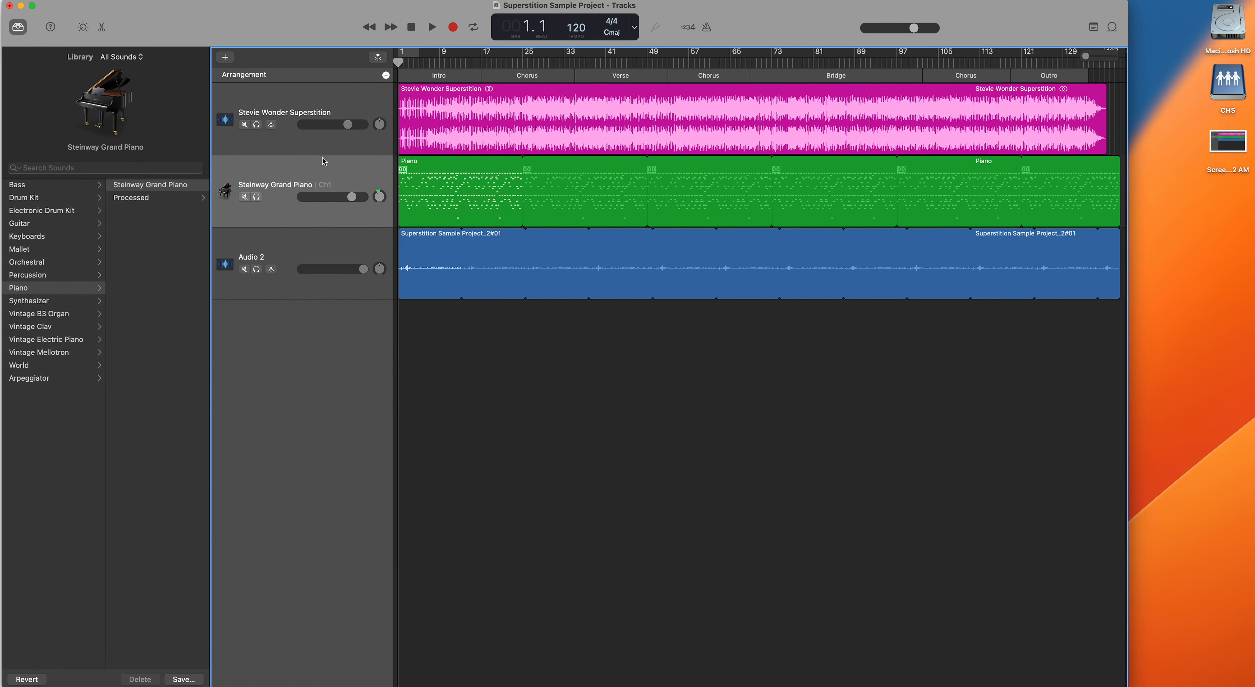
left_click(170, 0)
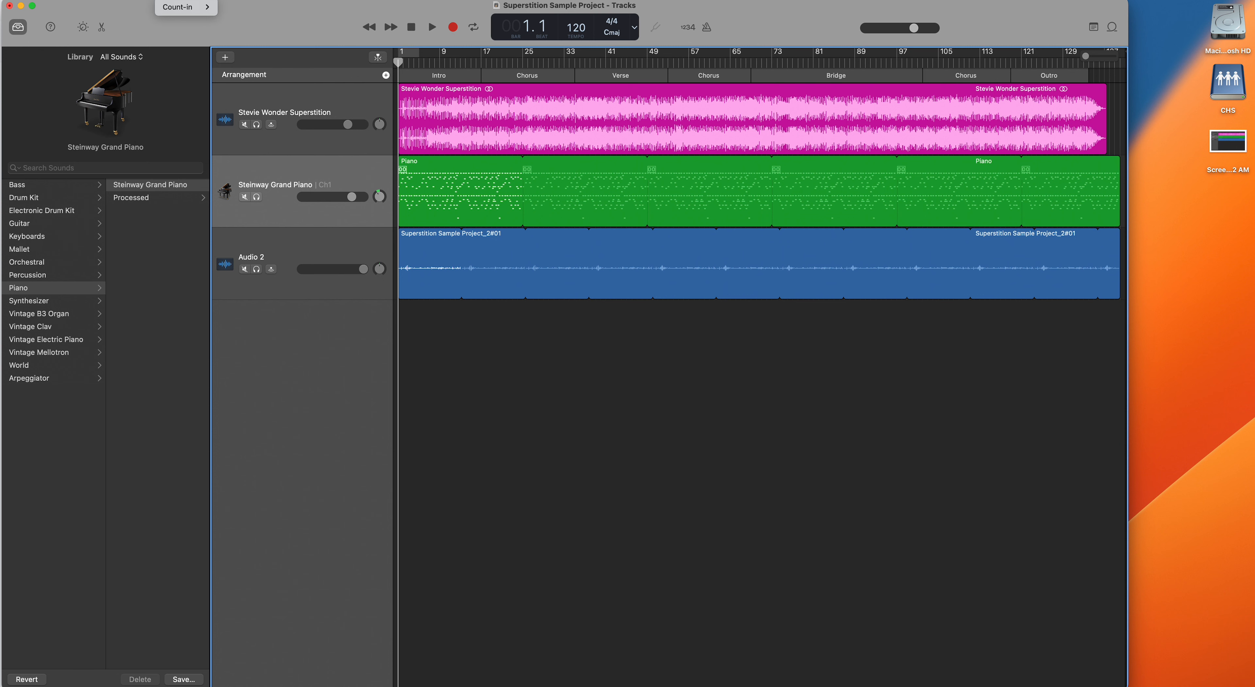
mouse_move(226, 0)
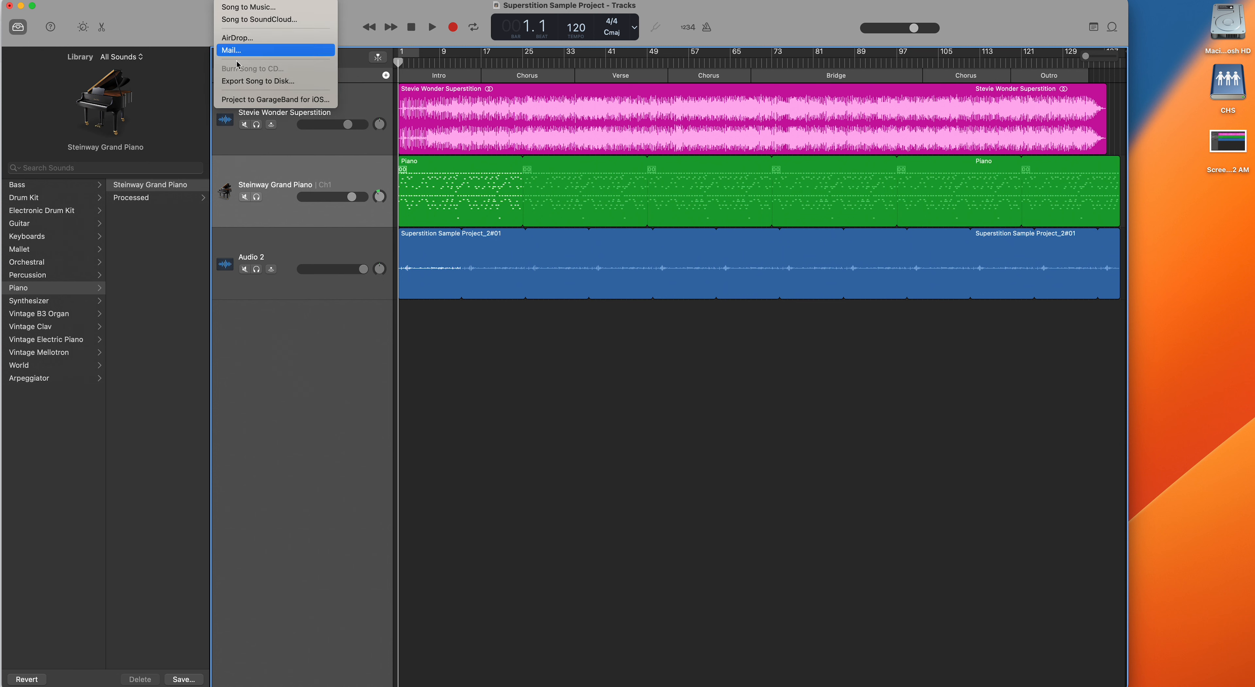
left_click(249, 81)
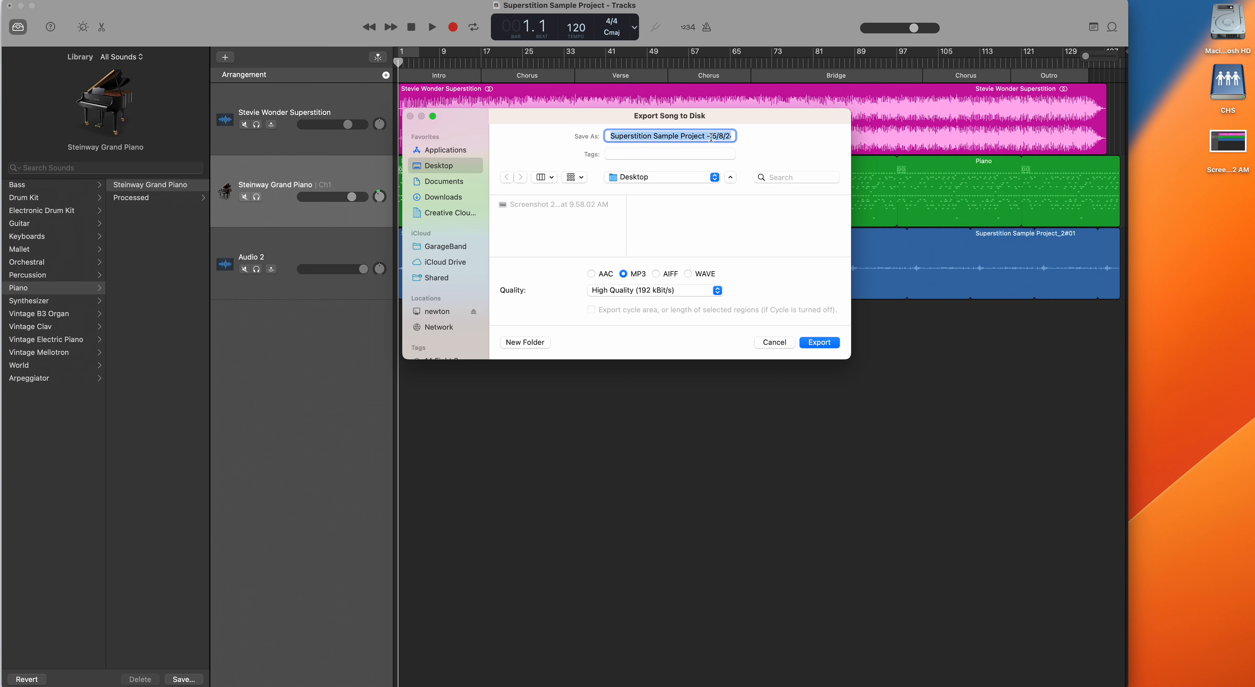
type("Sample 1")
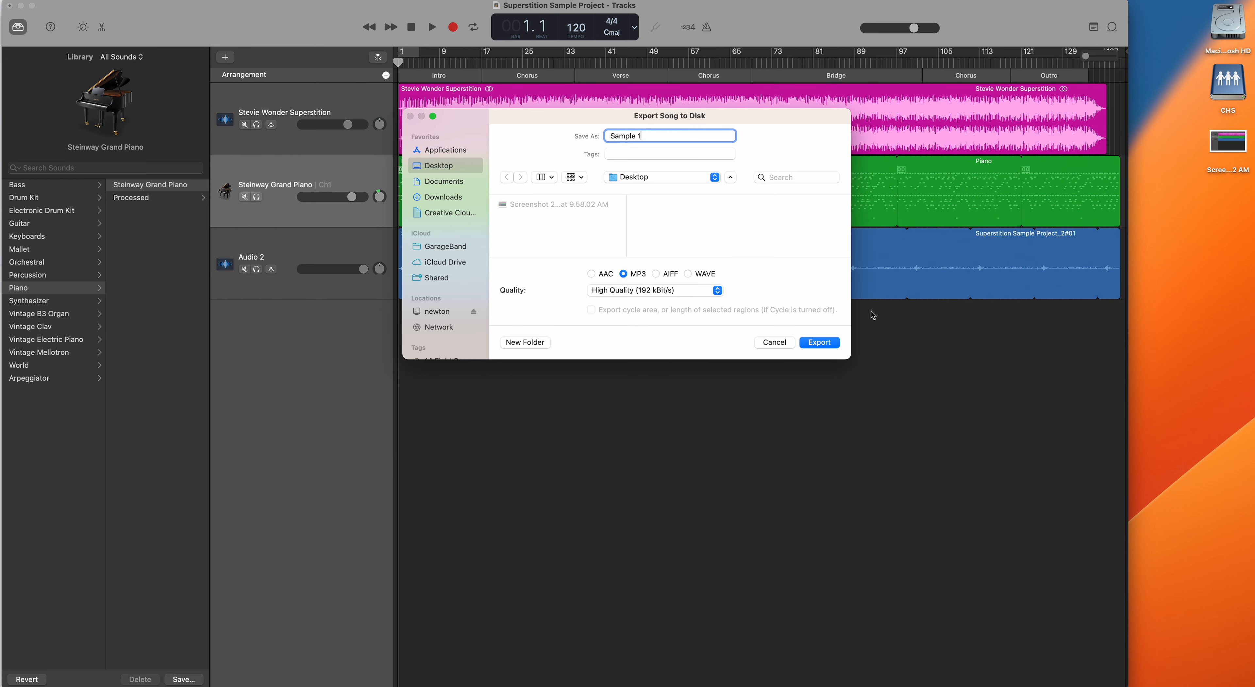
left_click(819, 342)
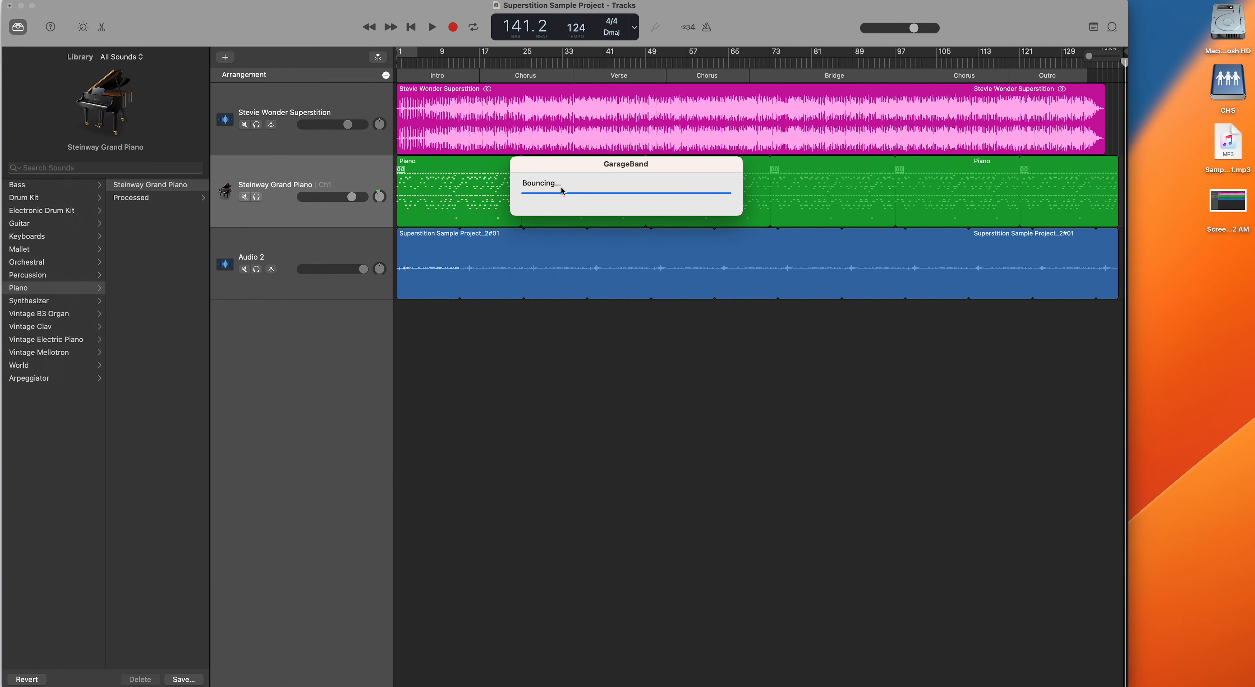
Switch to Google Drive in the browser and upload Sample 1.mp3 from the desktop to the 6th folder
mouse_move(1225, 145)
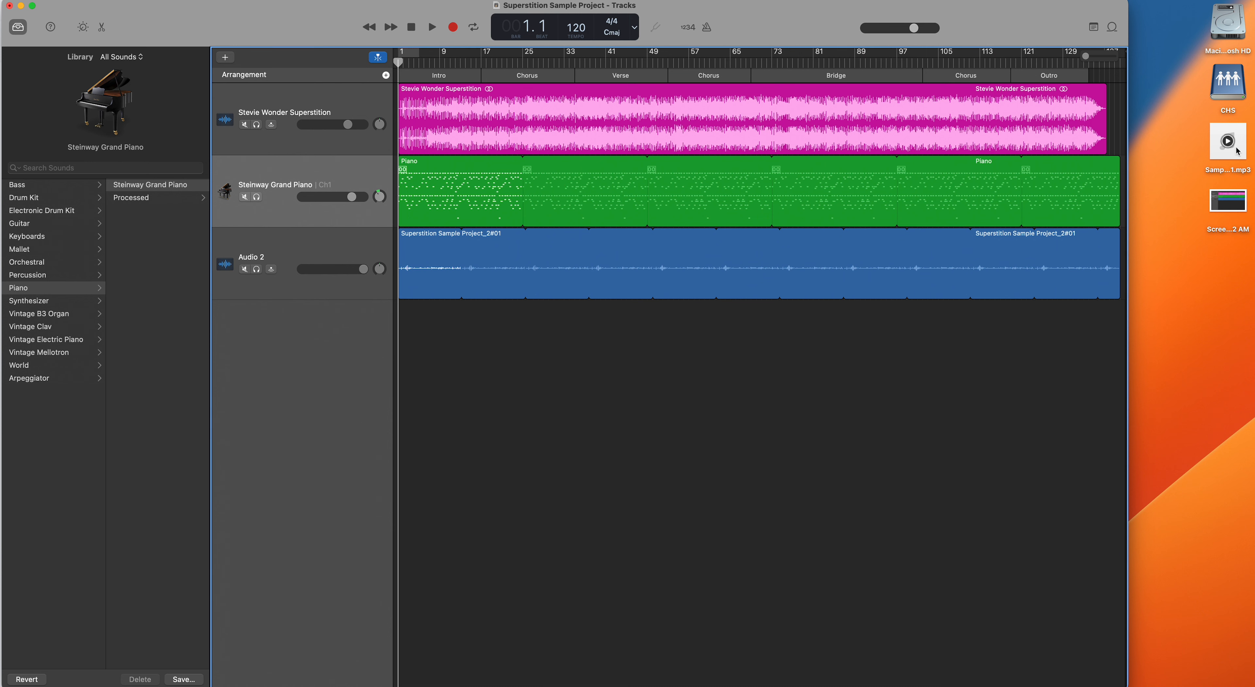
key("super+Tab")
key("super+Tab")
key("super+Tab")
key("super+Tab")
key("super+Tab")
key("super+Tab")
key("super+Tab")
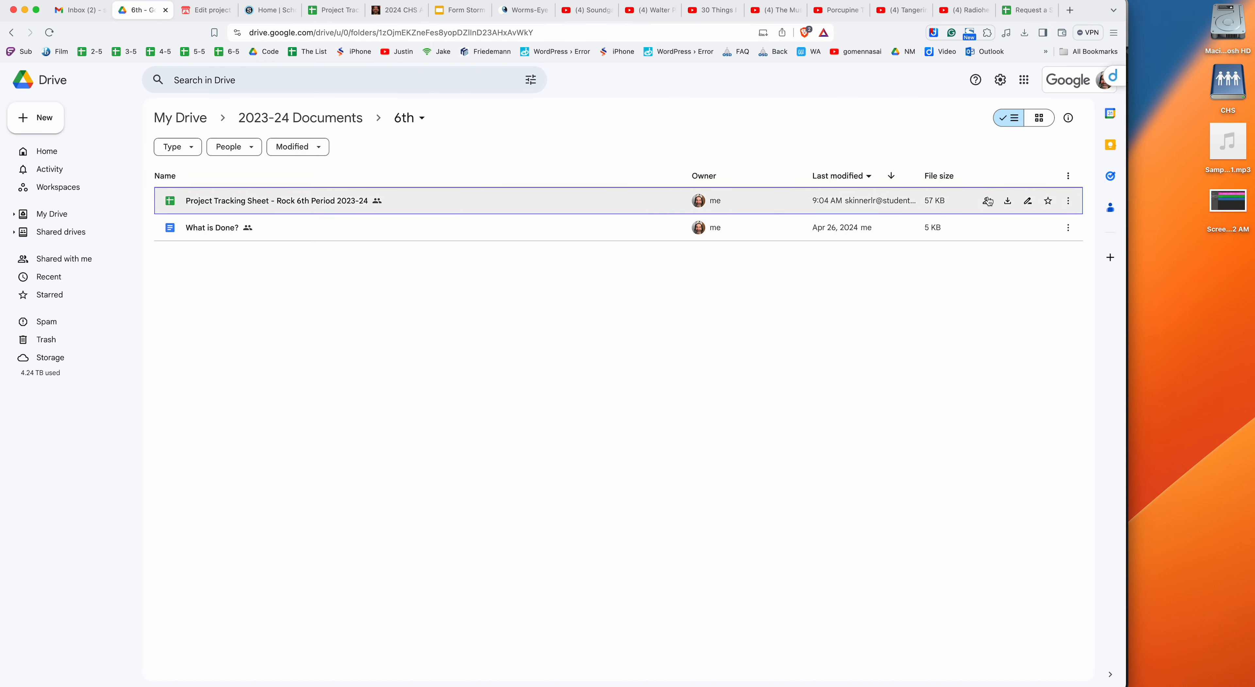
left_click_drag(1226, 144, 557, 305)
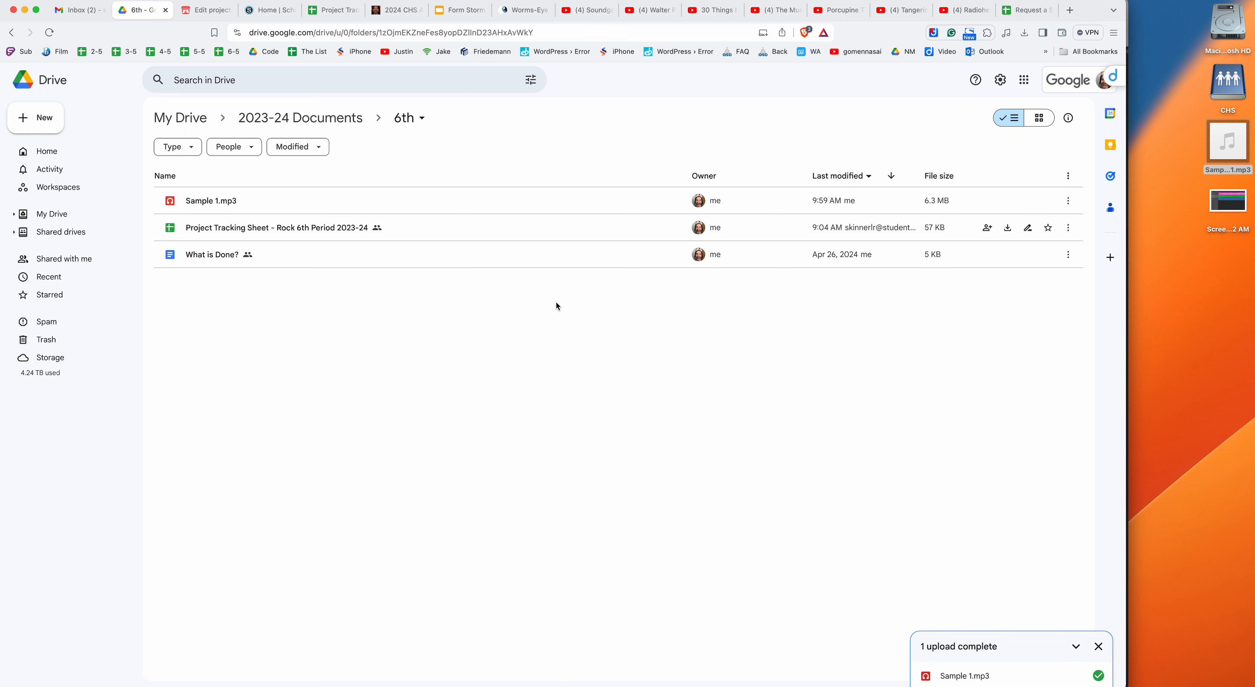
Share Sample 1.mp3 with anyone with the link as viewer, and copy its link
left_click(208, 200)
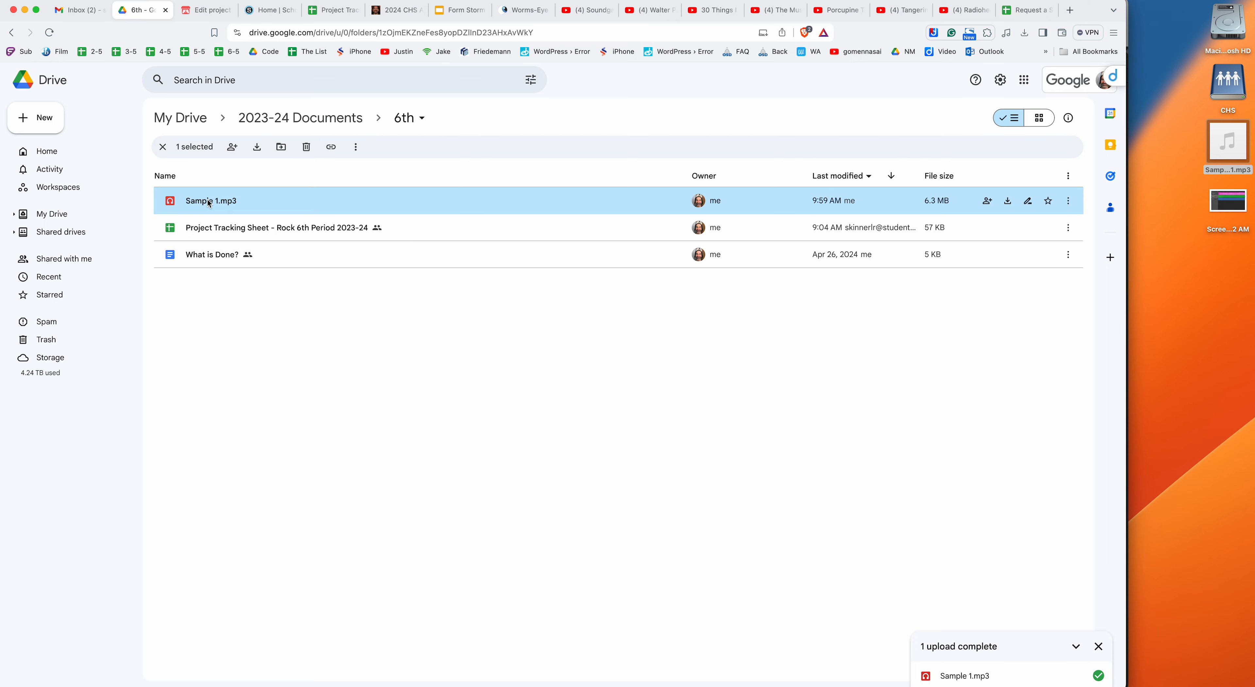
left_click(232, 146)
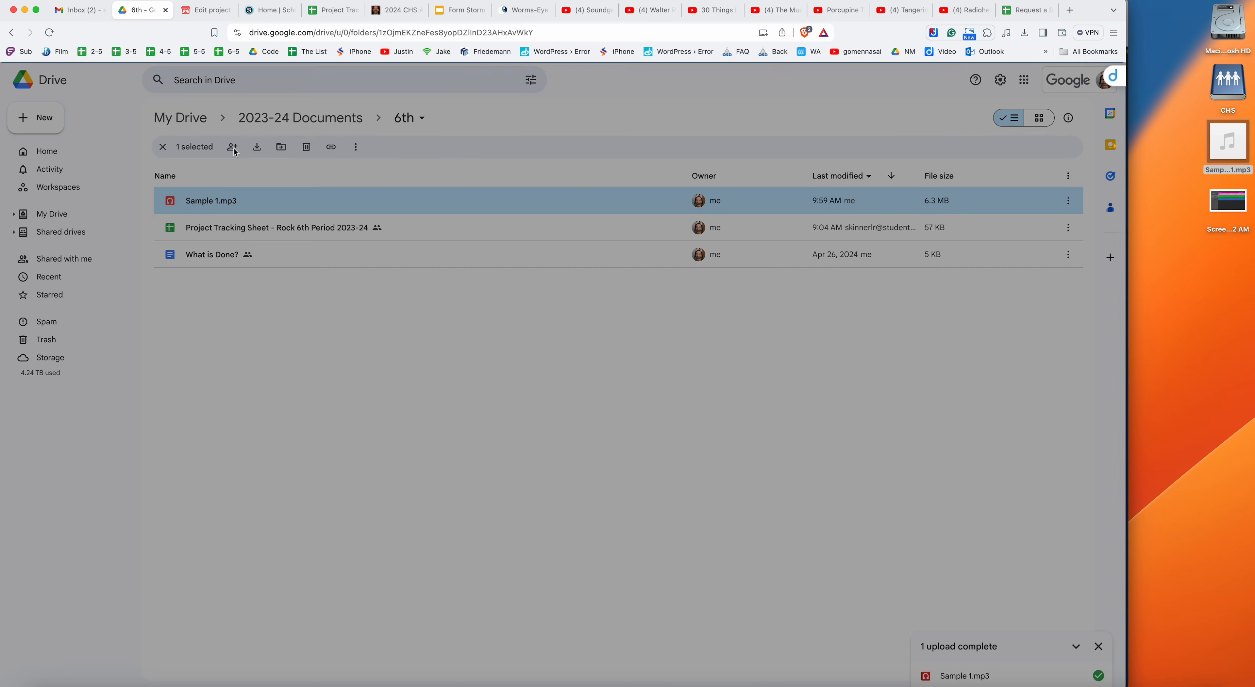
left_click(478, 422)
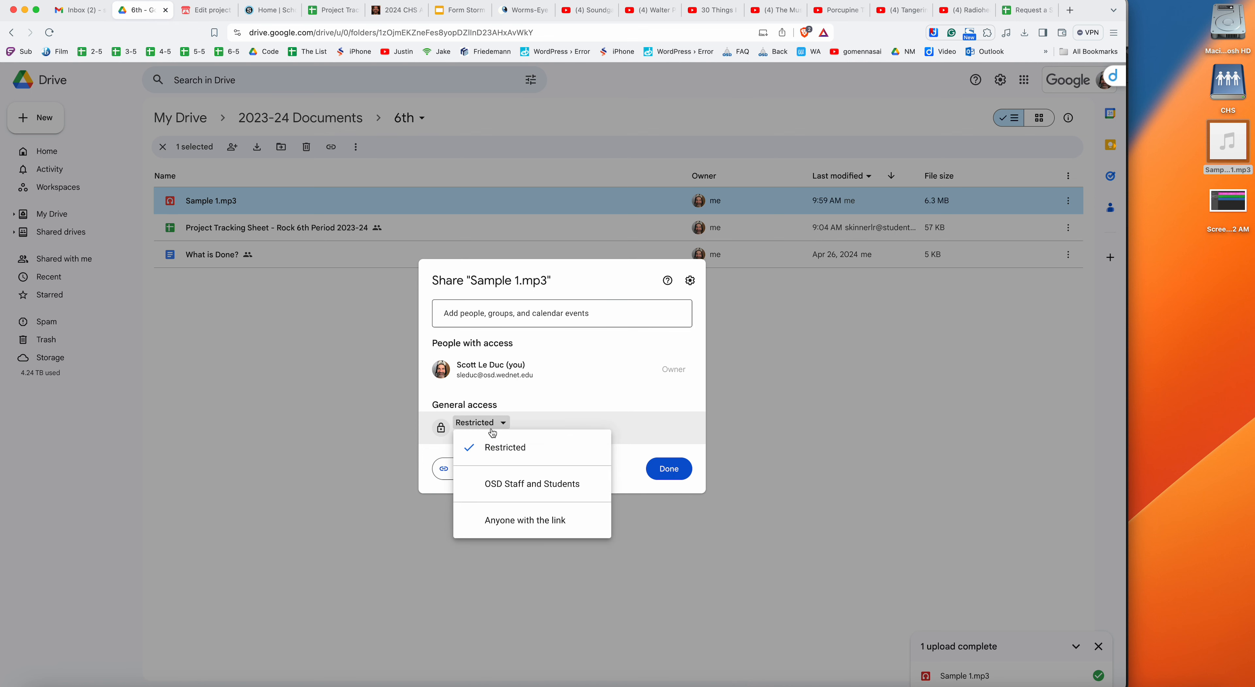
left_click(502, 522)
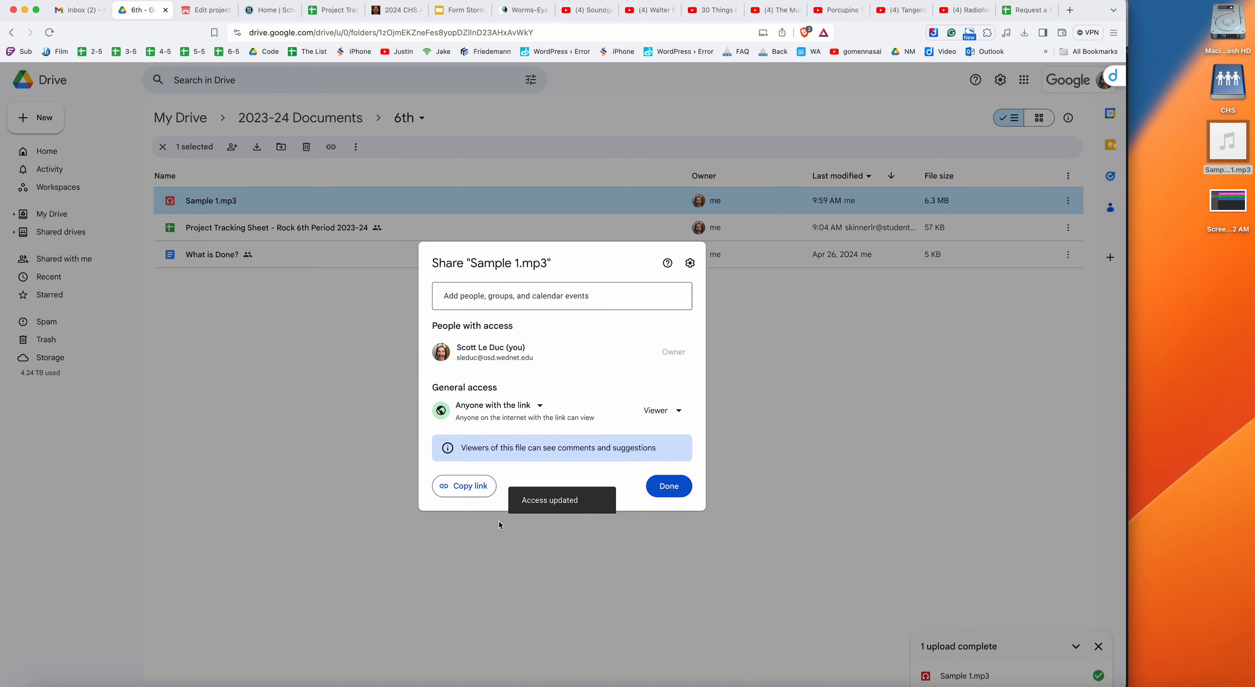
left_click(468, 489)
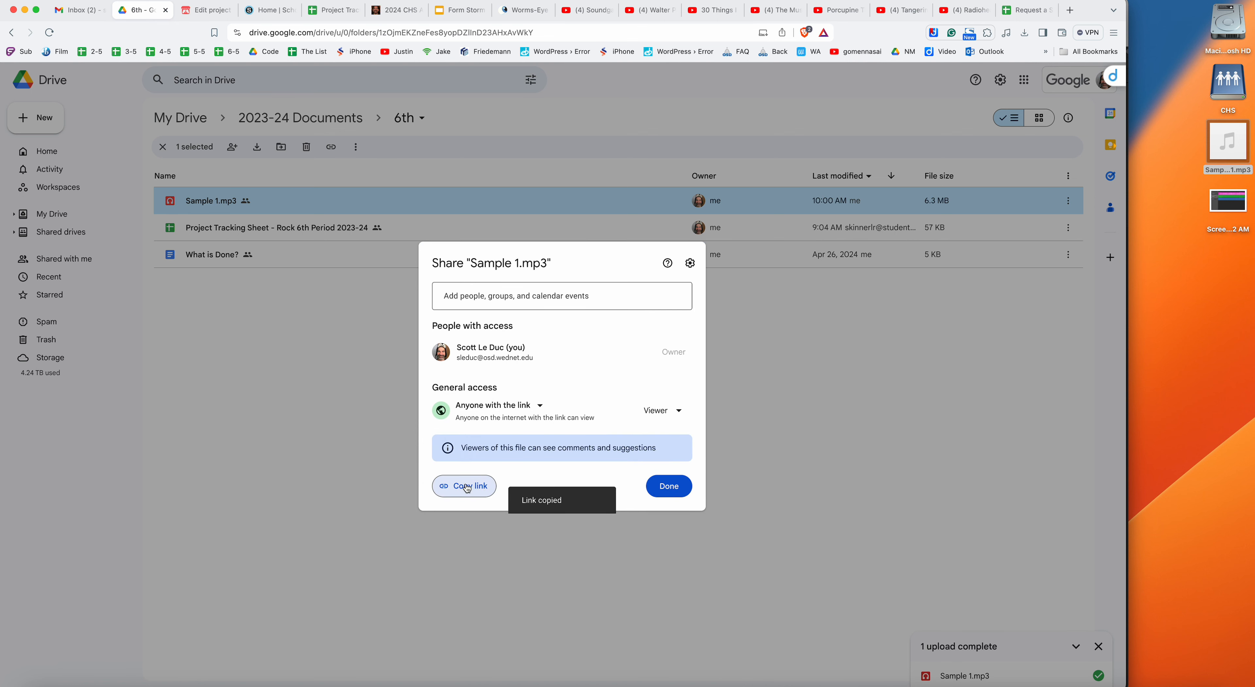
left_click(674, 487)
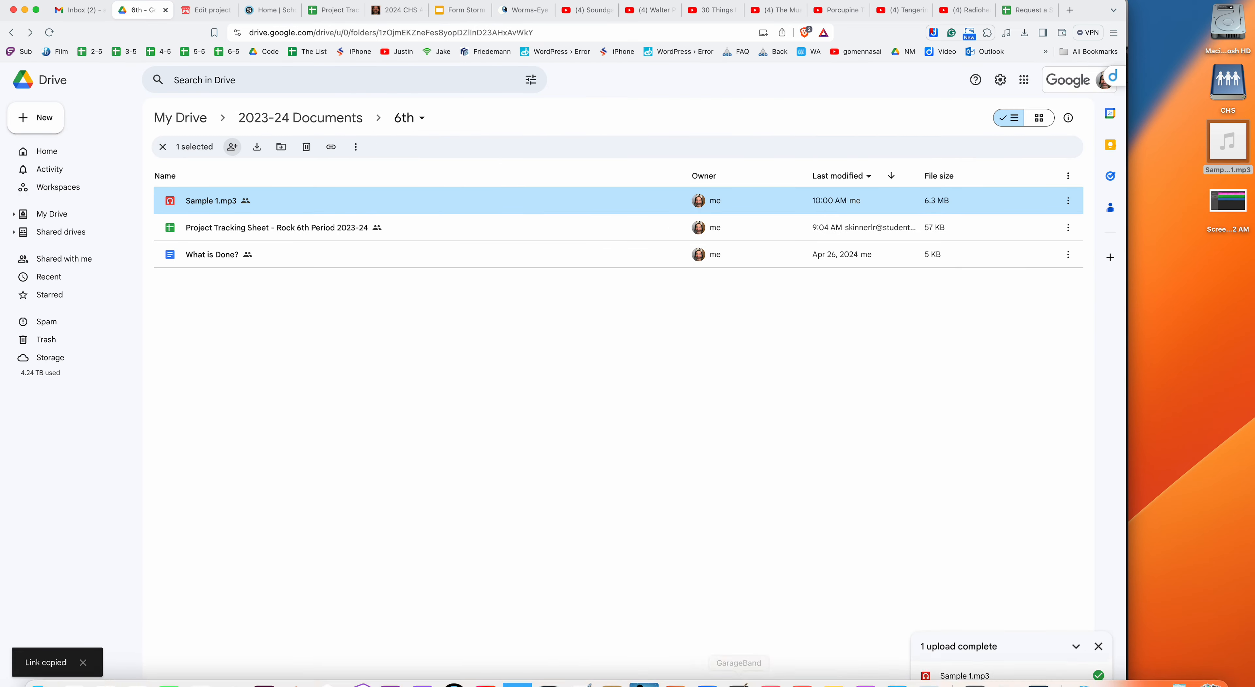
left_click(743, 679)
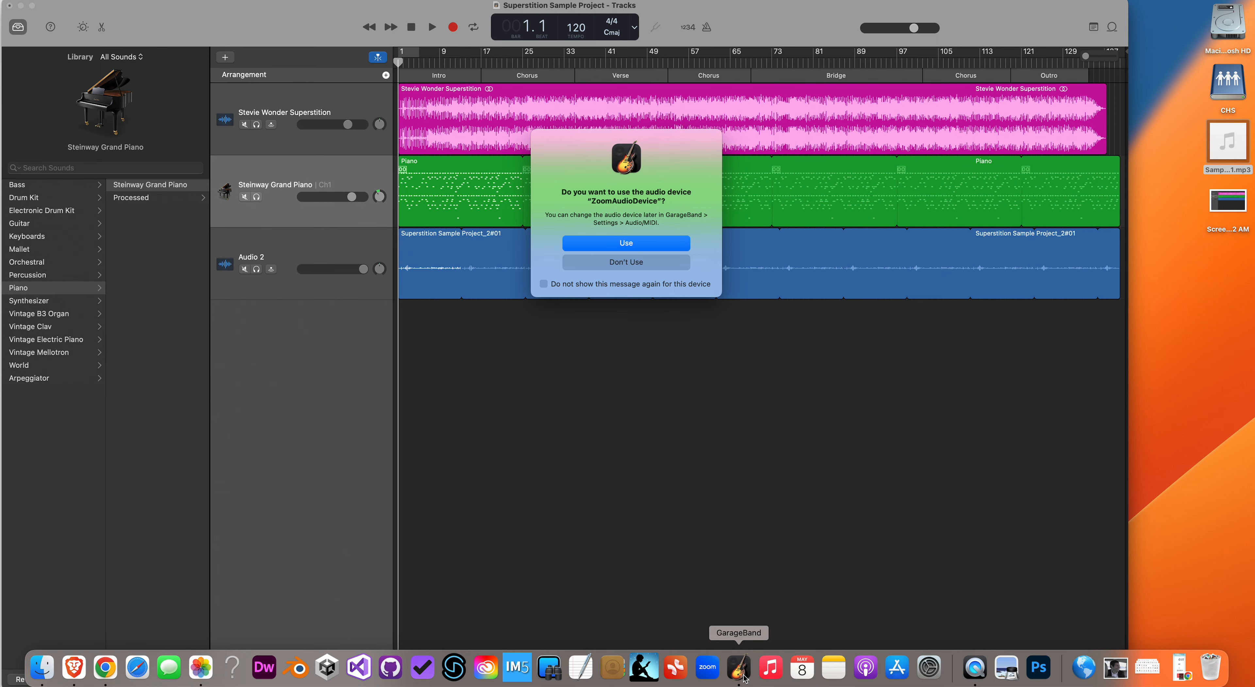
left_click(627, 263)
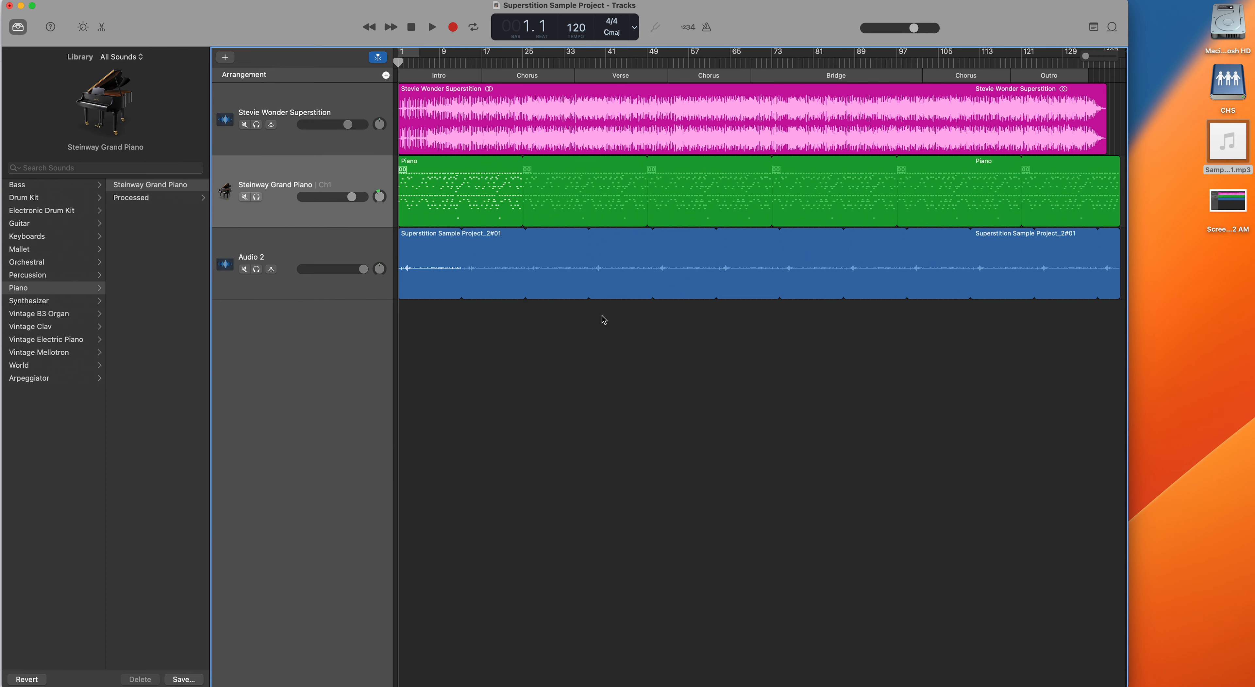
key("super+Tab")
key("super+Tab")
key("super+Tab")
key("super+Tab")
key("super+Tab")
key("super+Tab")
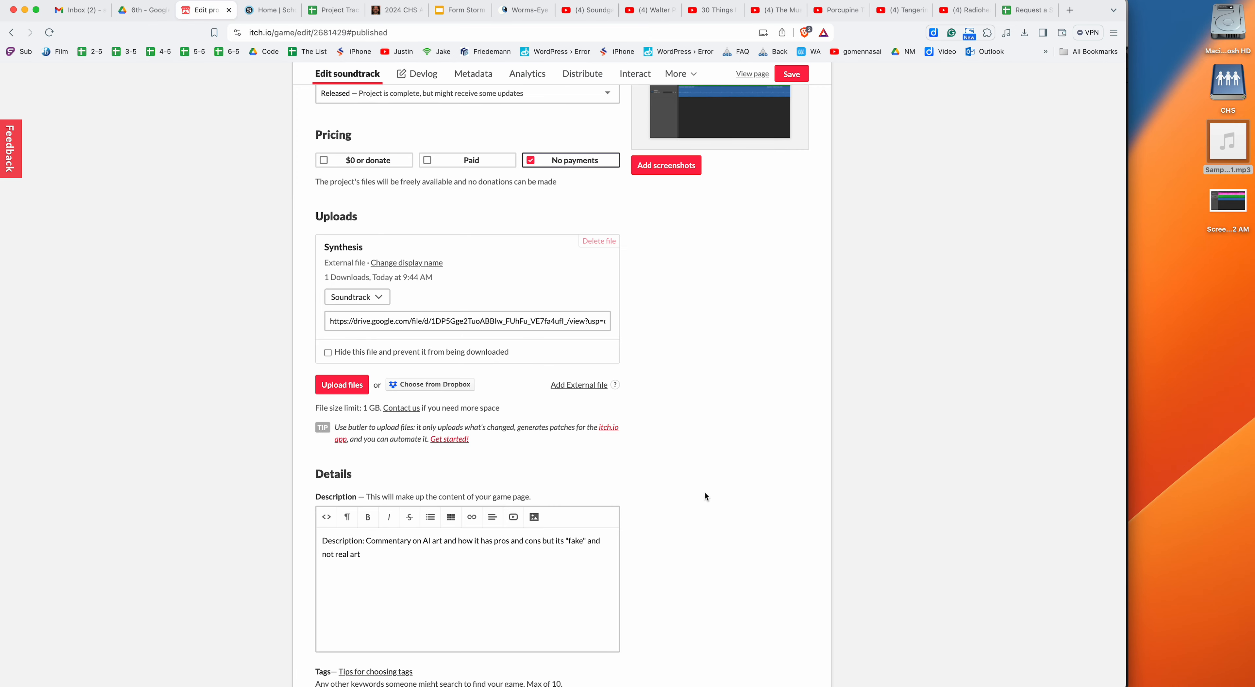
Check the external Google Drive link of the Synthesis upload on the itch.io edit page, and save the soundtrack project
scroll(702, 476, "down", 2)
left_click(444, 285)
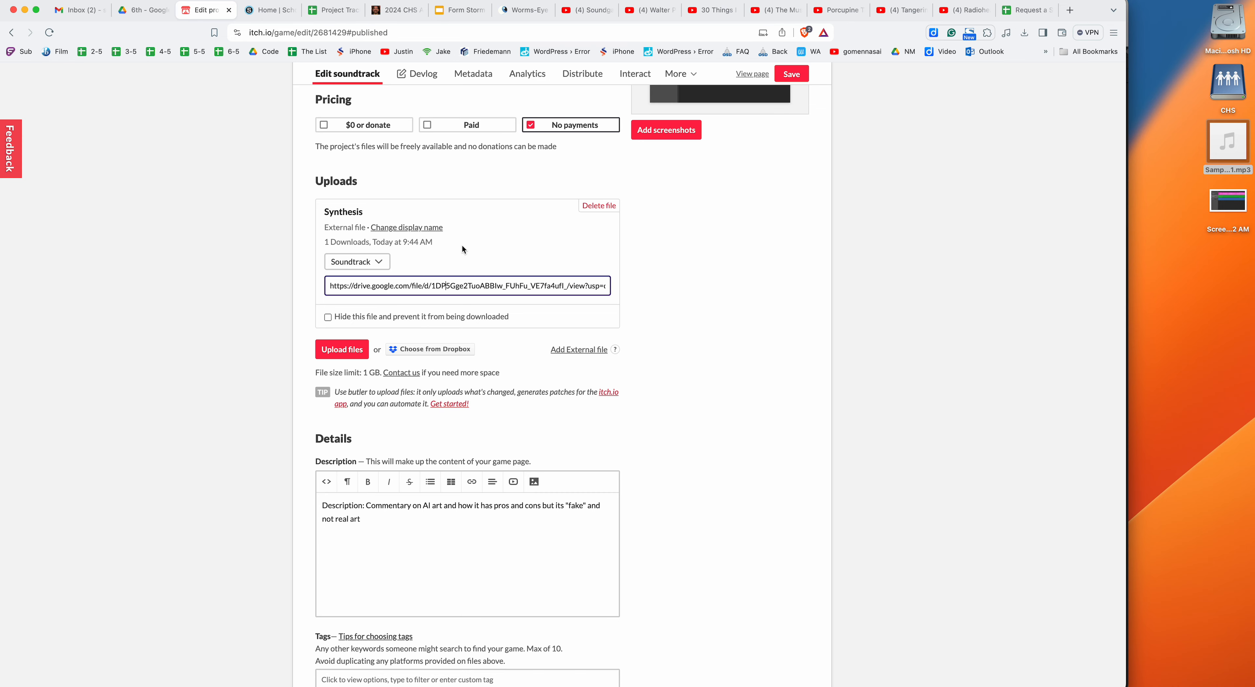
scroll(704, 246, "up", 7)
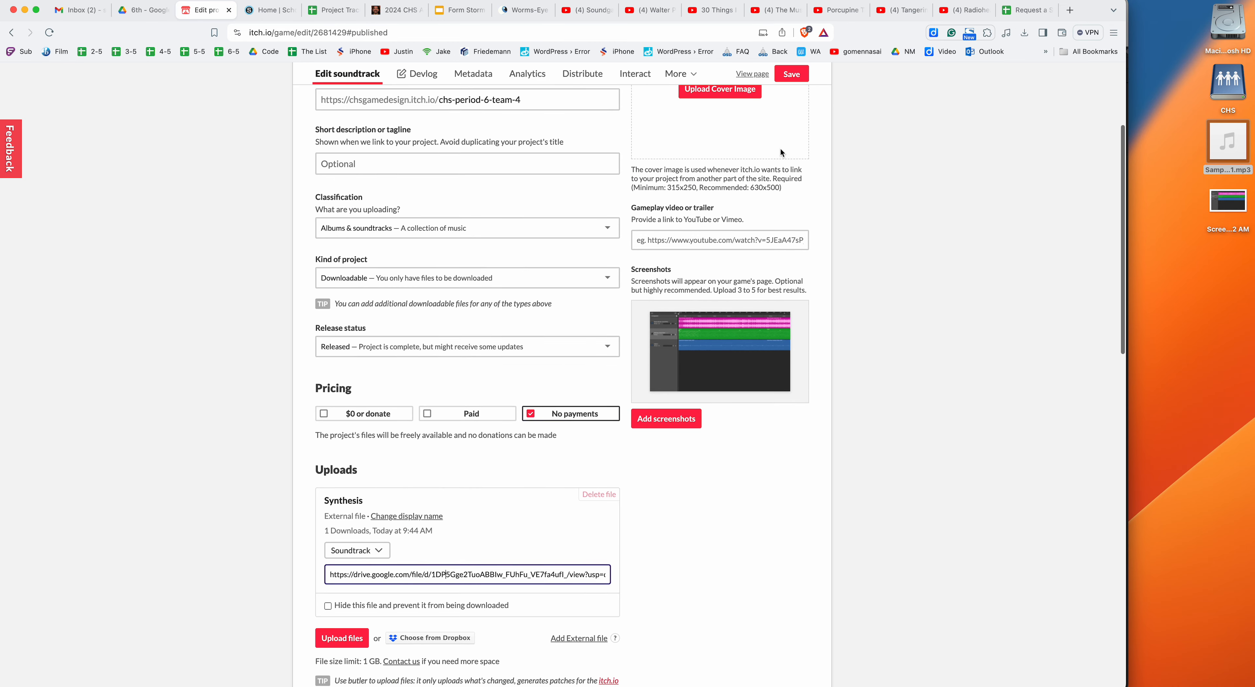
left_click(803, 72)
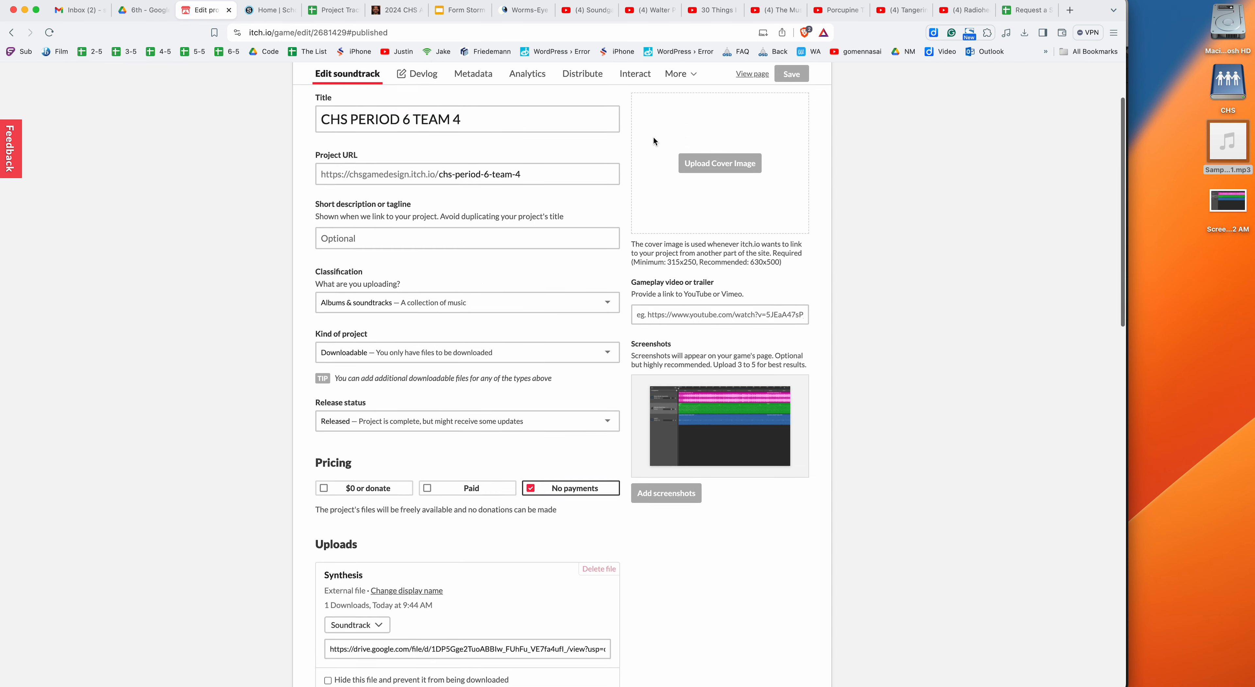
Test the Synthesis download from the project's public page, and close the opened Drive file and the download message
left_click(430, 114)
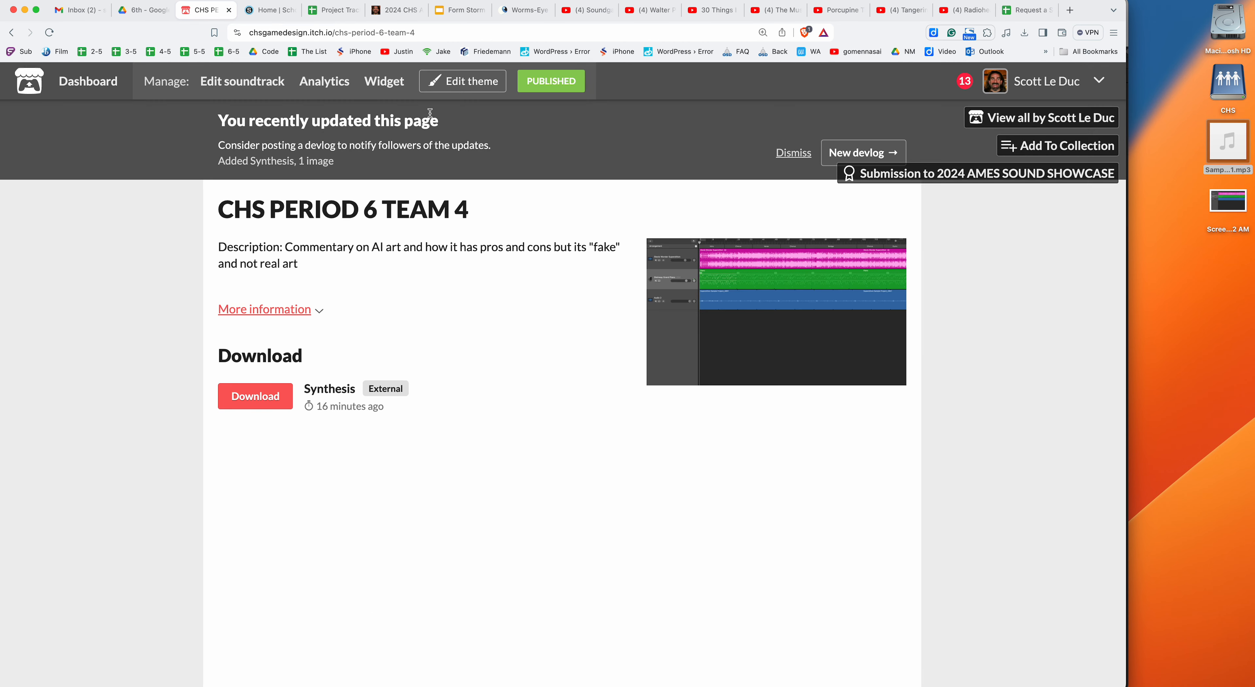
left_click(257, 405)
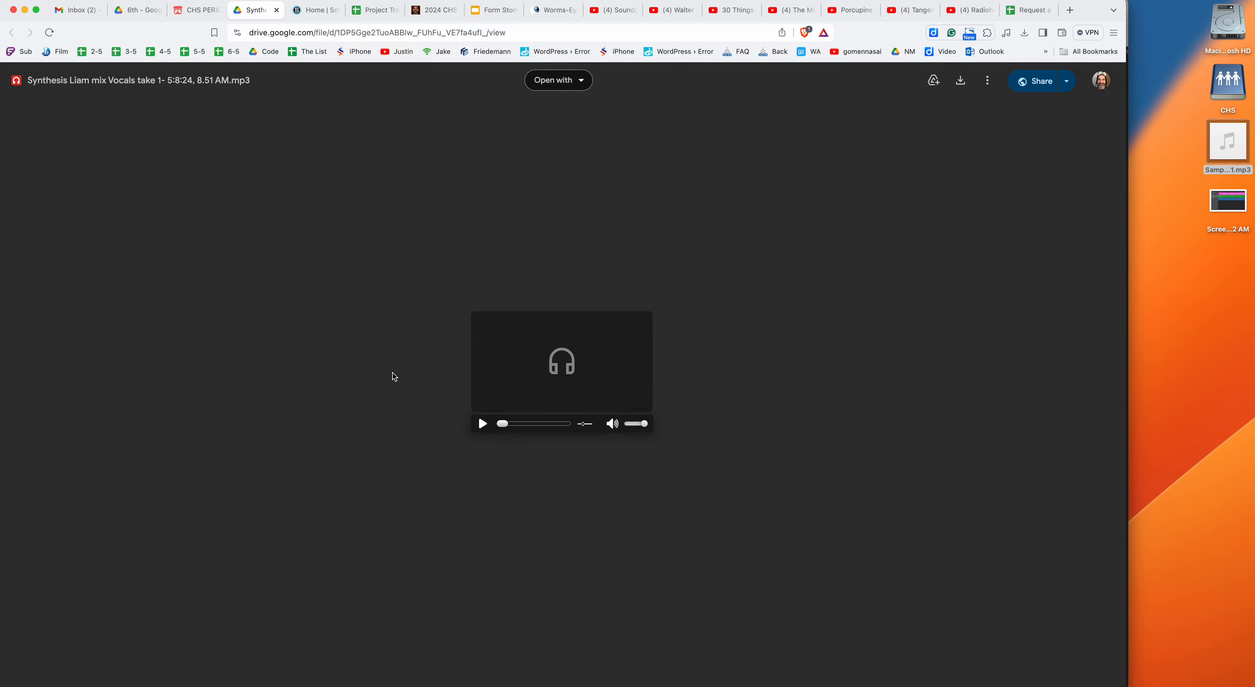
key("super+w")
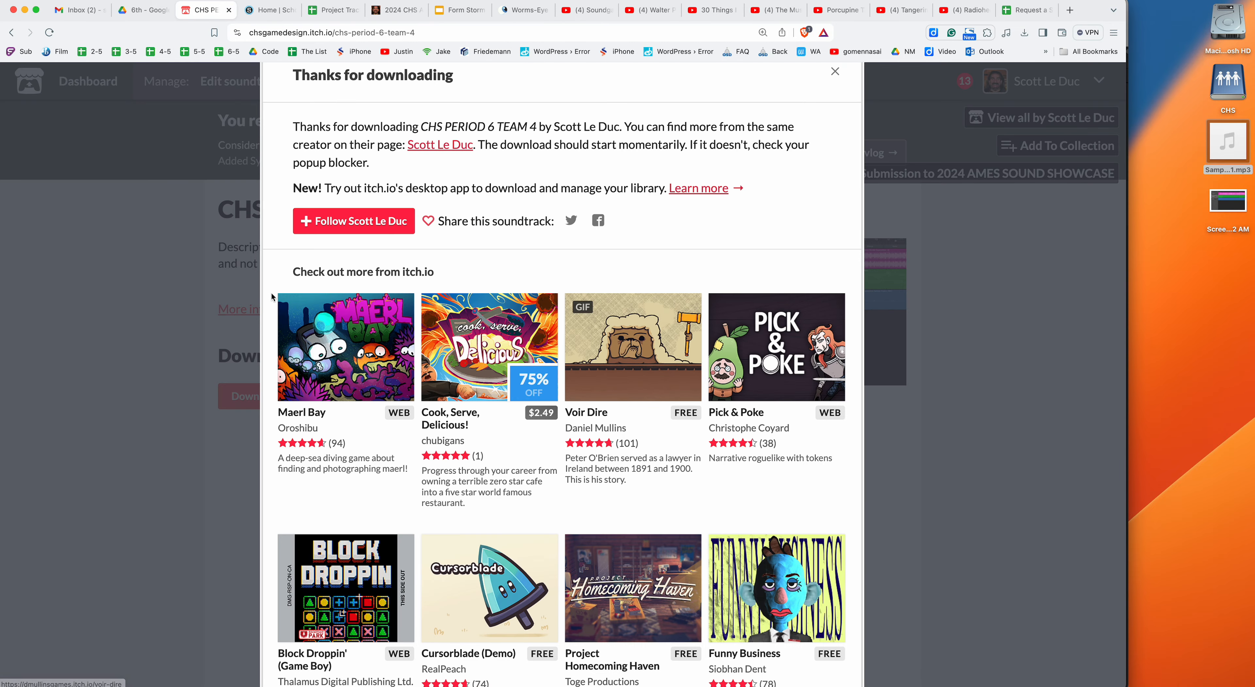
left_click(834, 73)
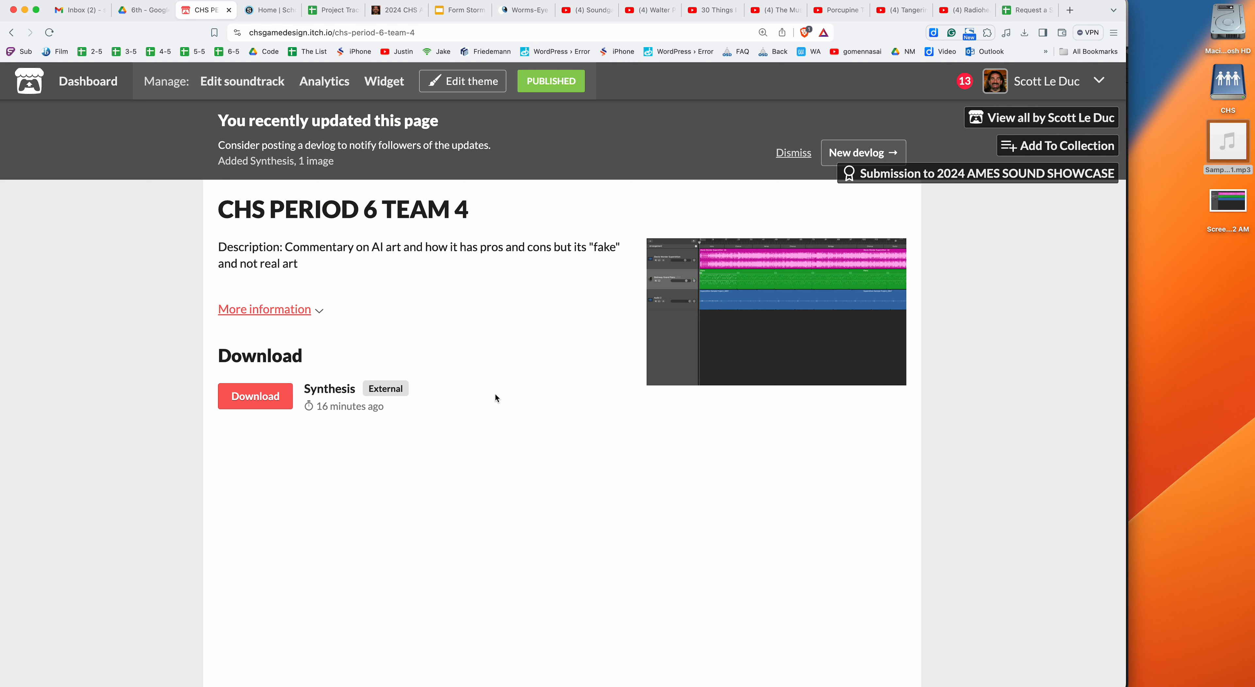